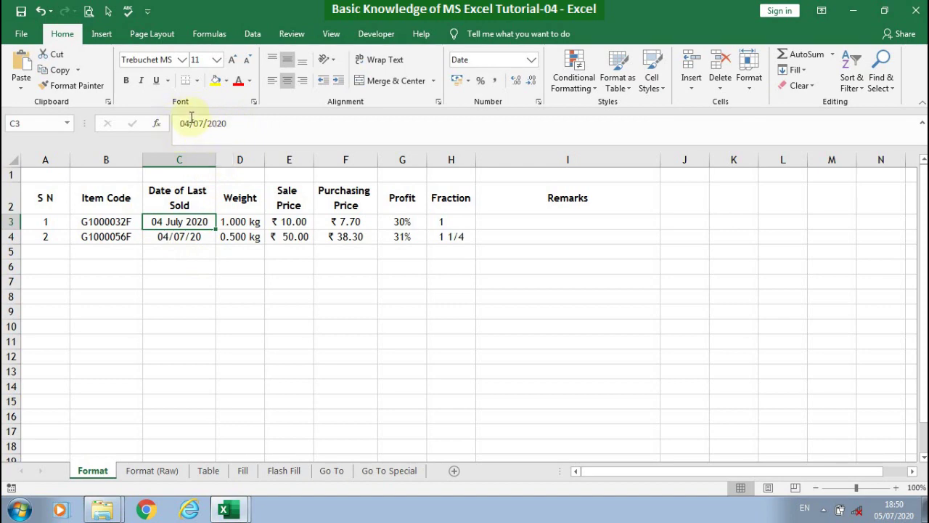
# Step: Inspect the date, kg, currency and accounting formats in C3:F4, then show the Format (Raw) sheet
pyautogui.click(183, 237)
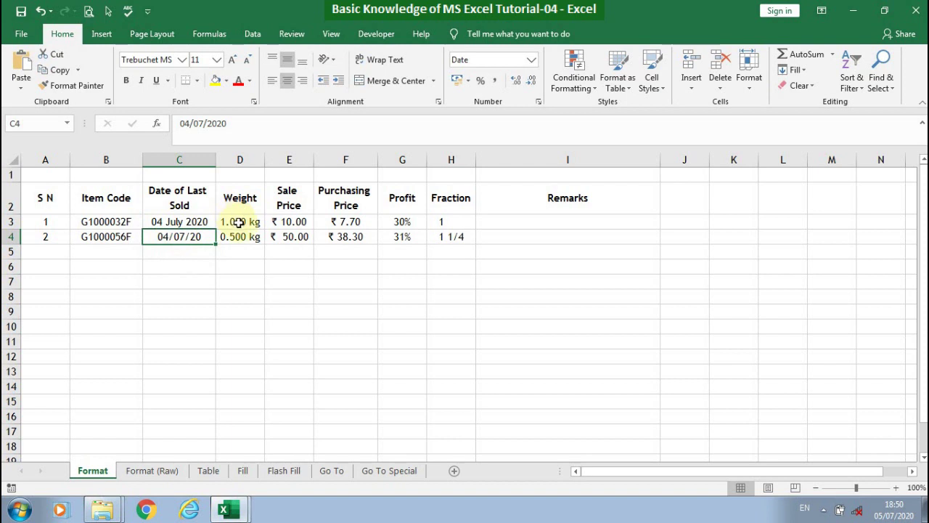
pyautogui.click(240, 221)
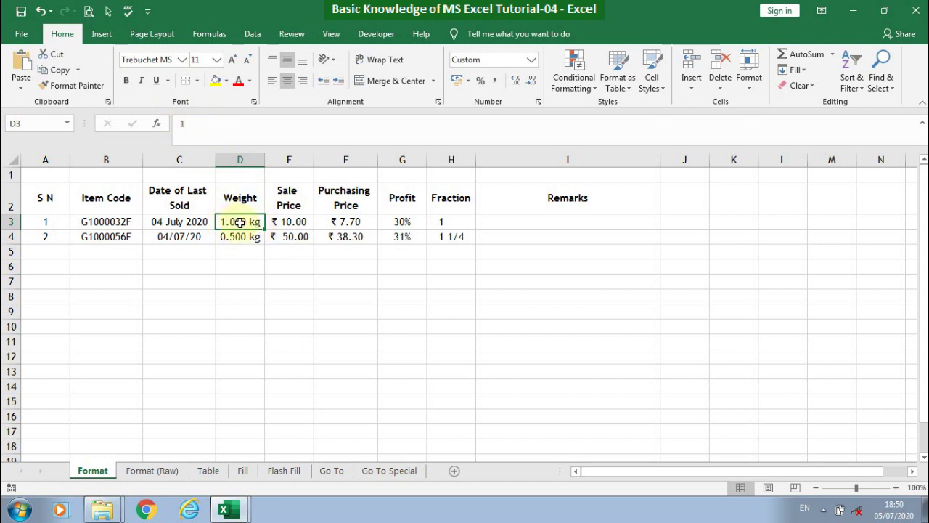
pyautogui.click(226, 236)
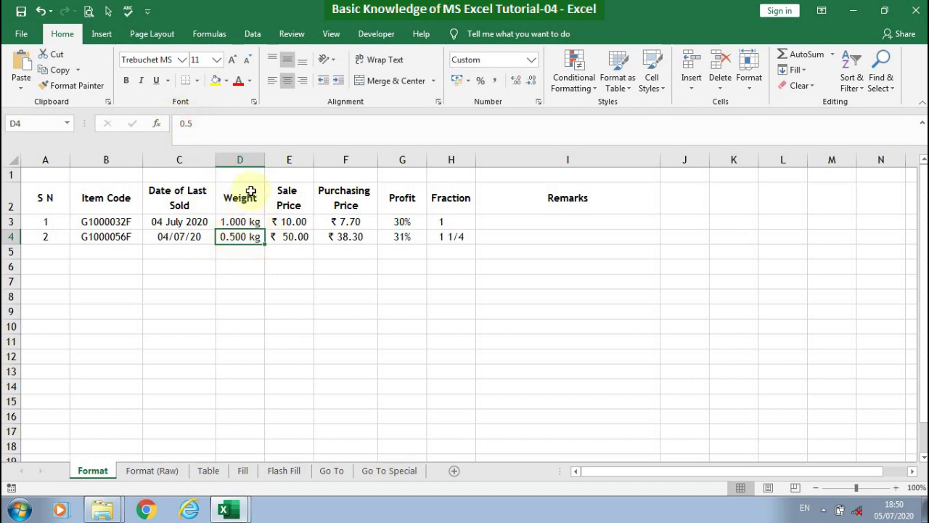
pyautogui.click(285, 221)
pyautogui.click(293, 236)
pyautogui.click(330, 221)
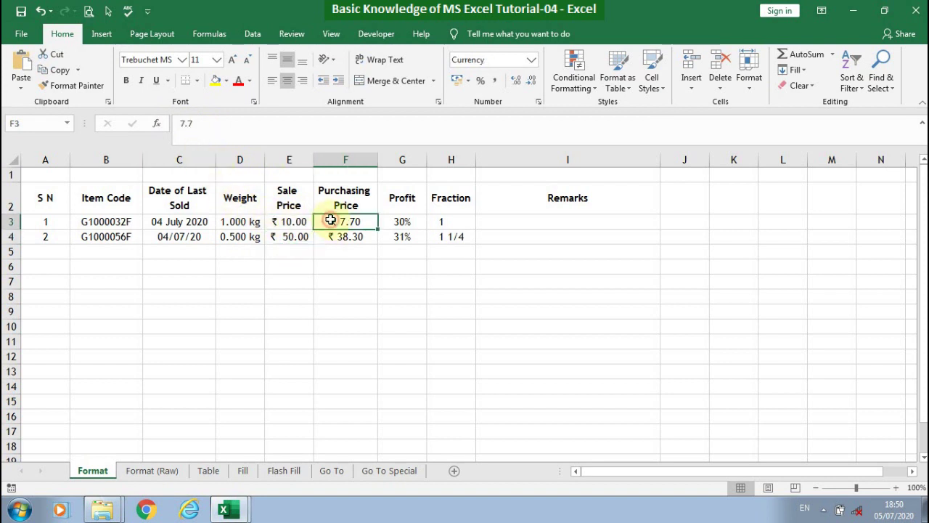
pyautogui.click(350, 241)
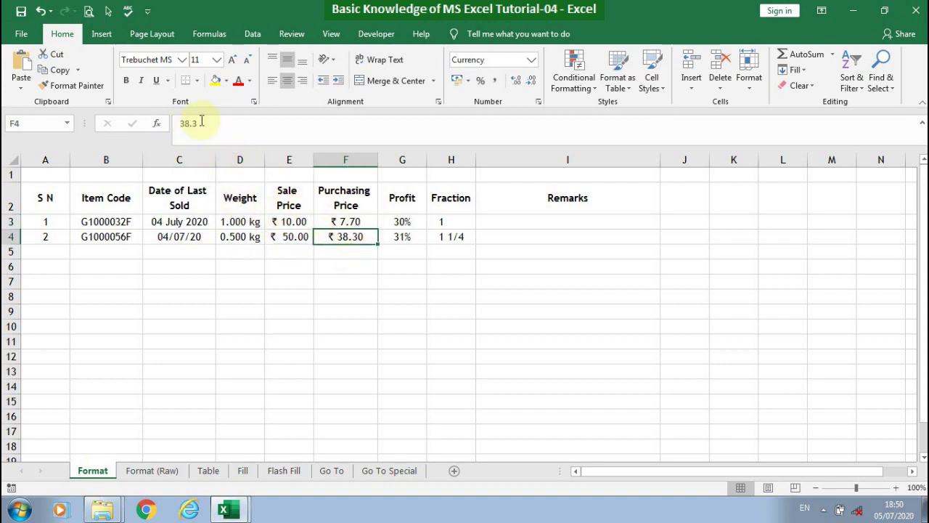
pyautogui.click(151, 470)
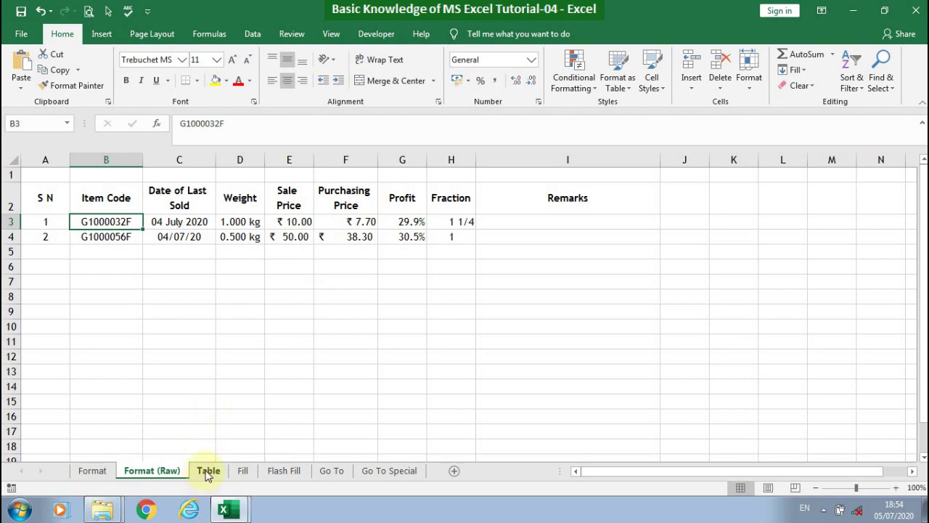
# Step: On the Table sheet, select the employee list A2:F20 including its header row
pyautogui.click(209, 472)
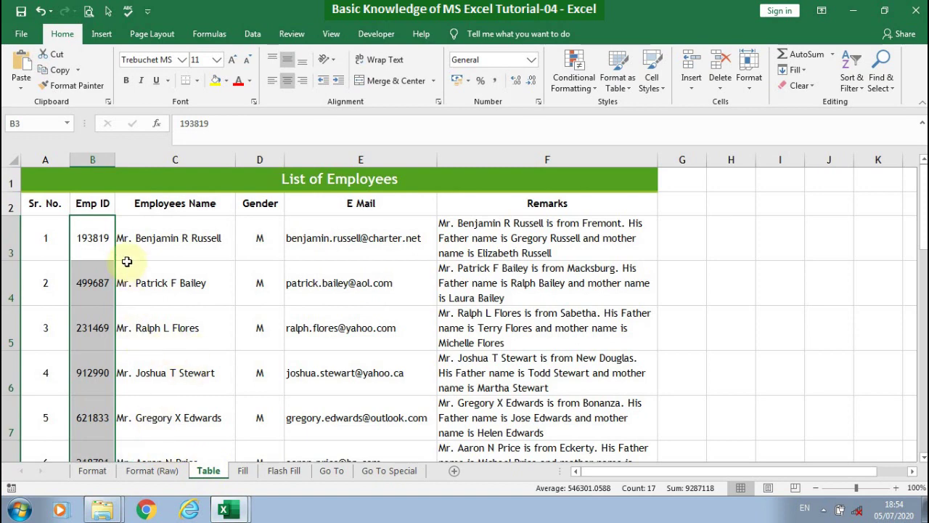
pyautogui.moveTo(28, 203)
pyautogui.mouseDown()
pyautogui.moveTo(474, 289)
pyautogui.moveTo(475, 467)
pyautogui.moveTo(495, 400)
pyautogui.mouseUp()
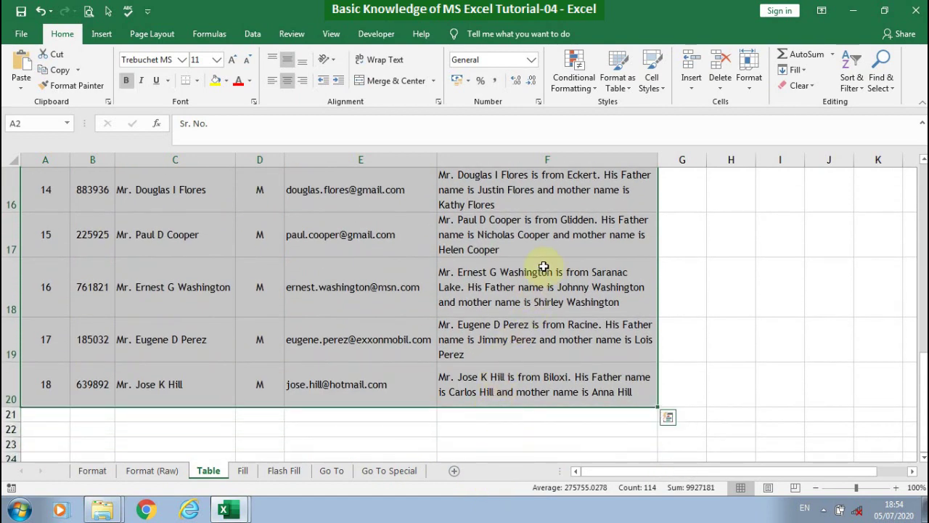
pyautogui.click(633, 91)
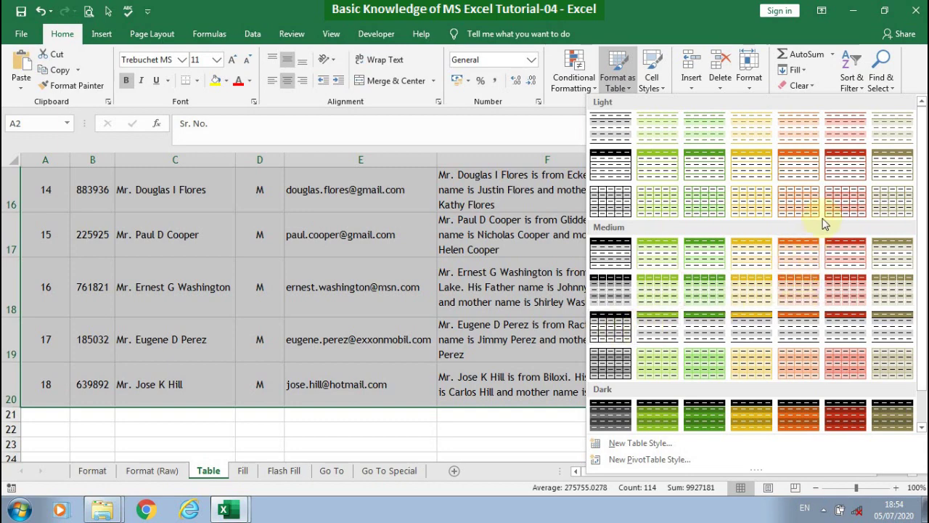
# Step: Format A2:F20 as a table with headers using a red table style
pyautogui.click(845, 166)
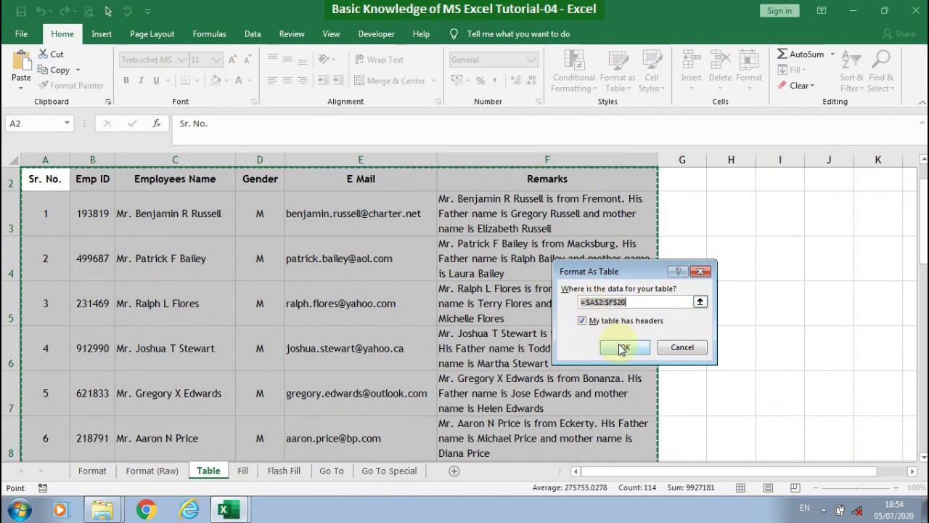
pyautogui.click(621, 347)
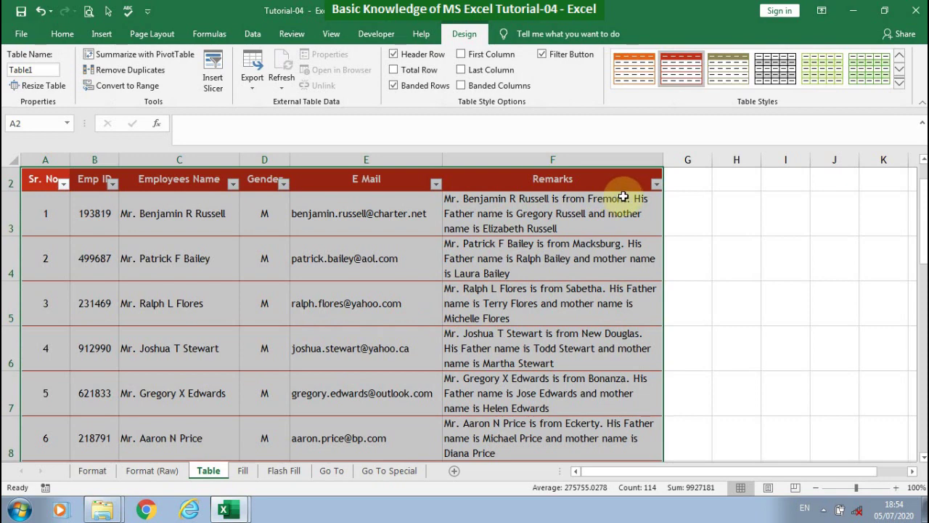
# Step: Try an orange medium style and then a green style on the employee table
pyautogui.click(901, 85)
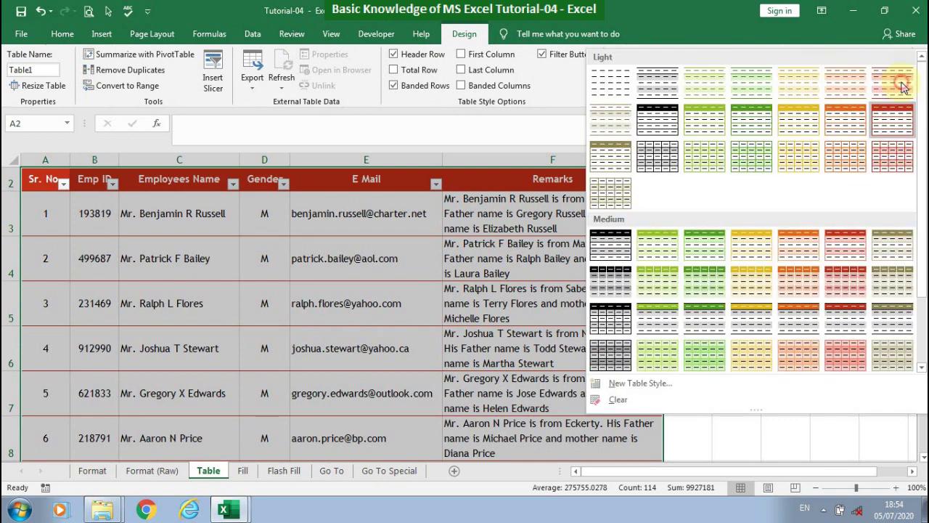
pyautogui.click(804, 323)
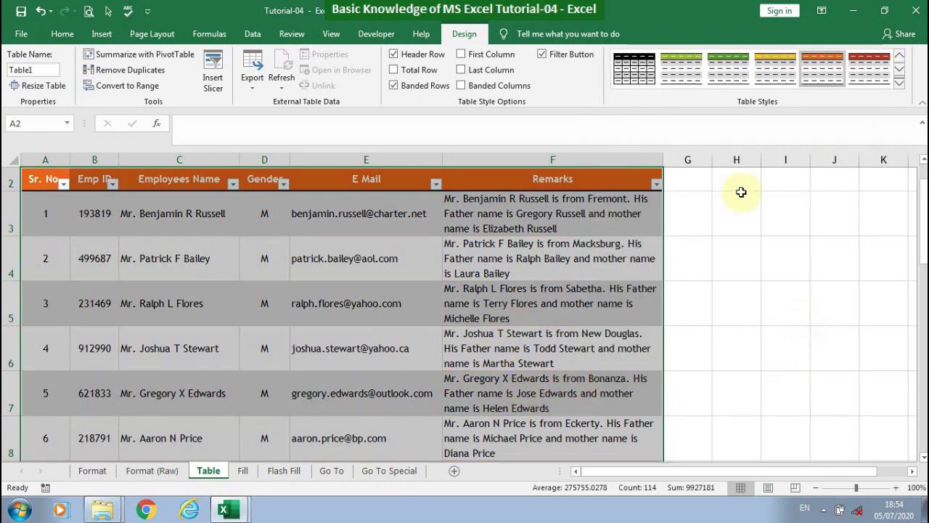
pyautogui.click(729, 69)
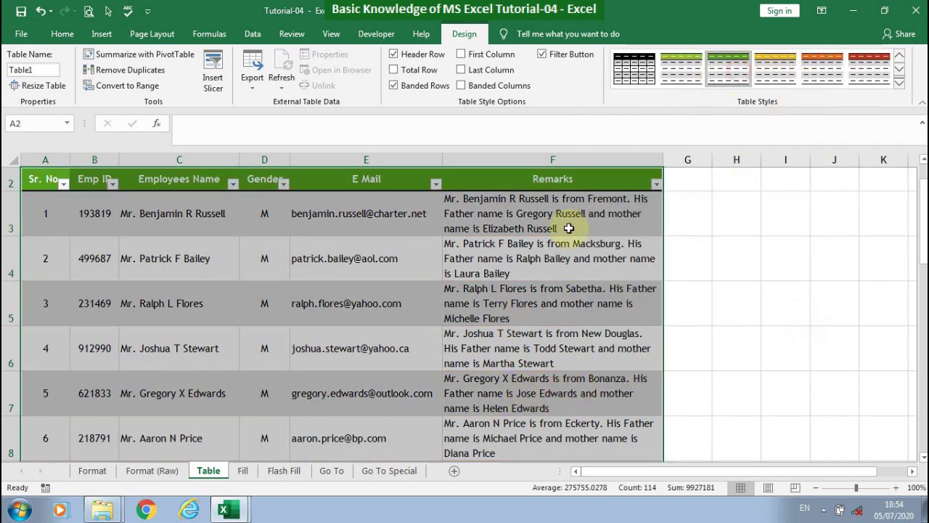
pyautogui.click(395, 350)
pyautogui.scroll(-2, 622, 335)
pyautogui.scroll(2, 622, 335)
pyautogui.scroll(2, 622, 332)
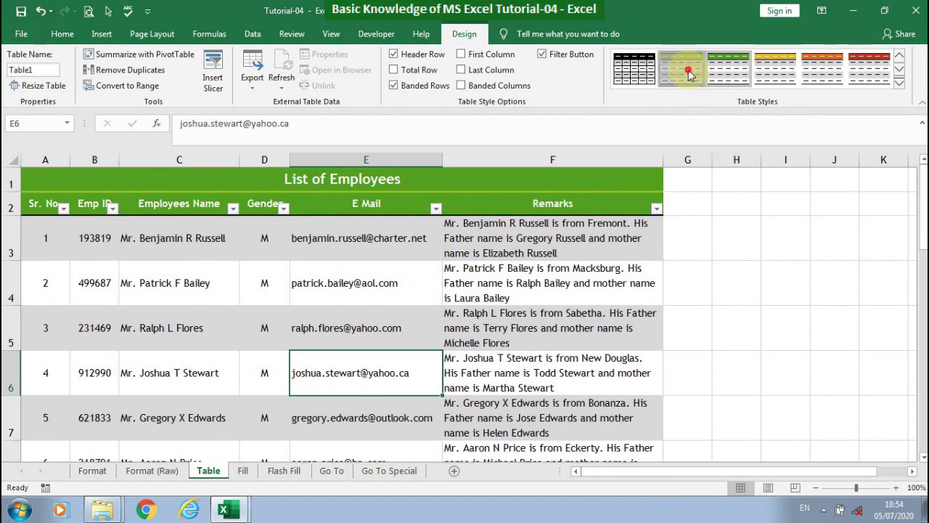
# Step: Apply the light green banded table style and review the restyled employee table
pyautogui.click(553, 194)
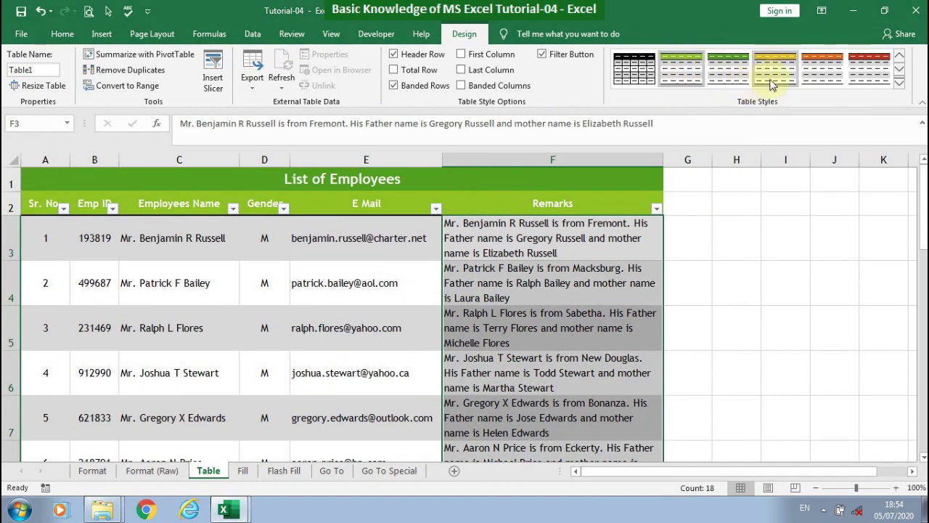
pyautogui.click(898, 72)
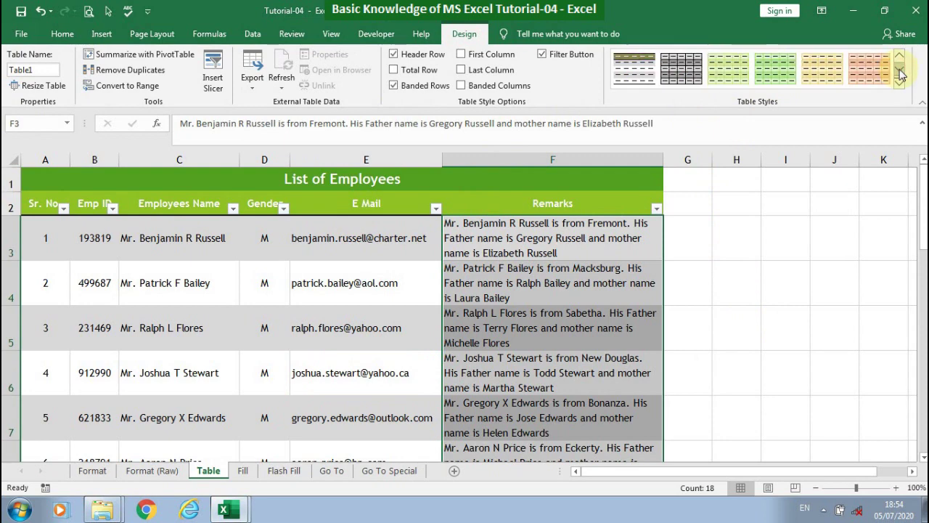
pyautogui.click(775, 76)
pyautogui.click(692, 320)
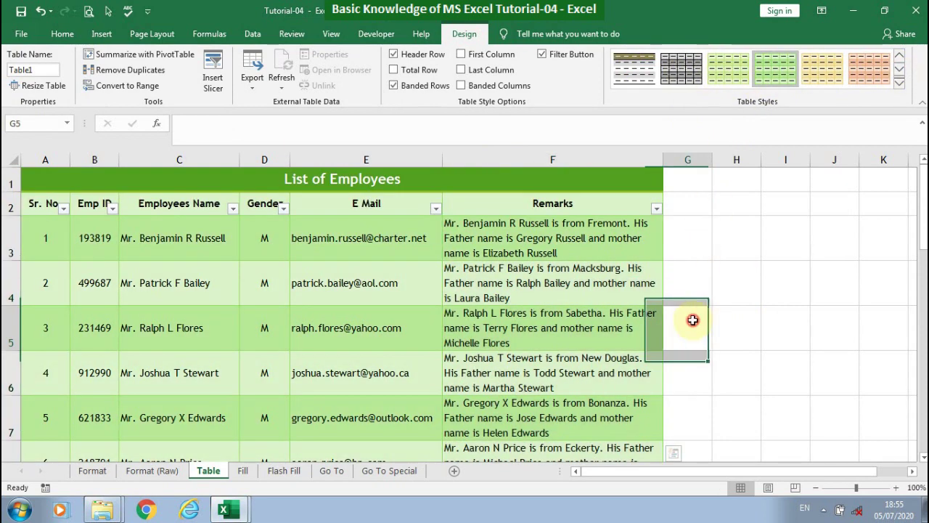
pyautogui.scroll(-2, 141, 368)
pyautogui.scroll(-3, 144, 369)
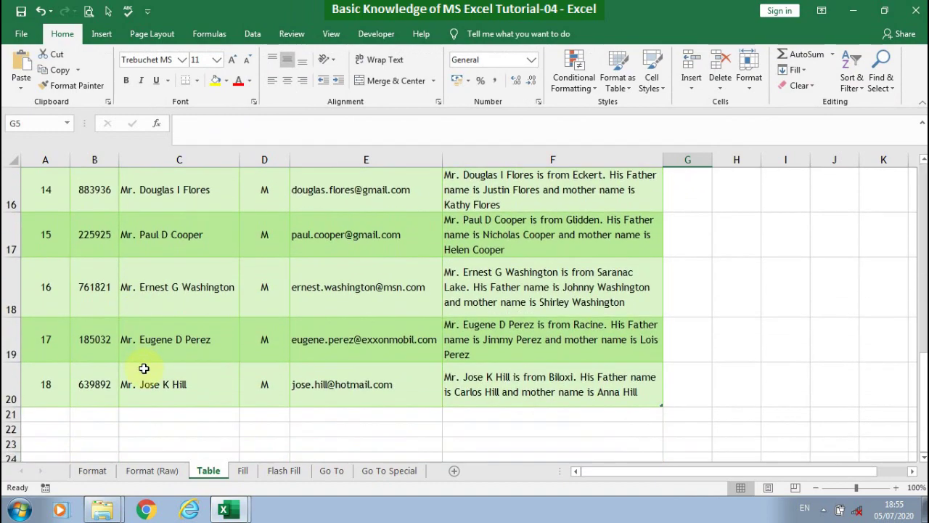
pyautogui.scroll(-1, 144, 369)
pyautogui.scroll(1, 144, 369)
pyautogui.scroll(3, 143, 369)
pyautogui.scroll(1, 143, 368)
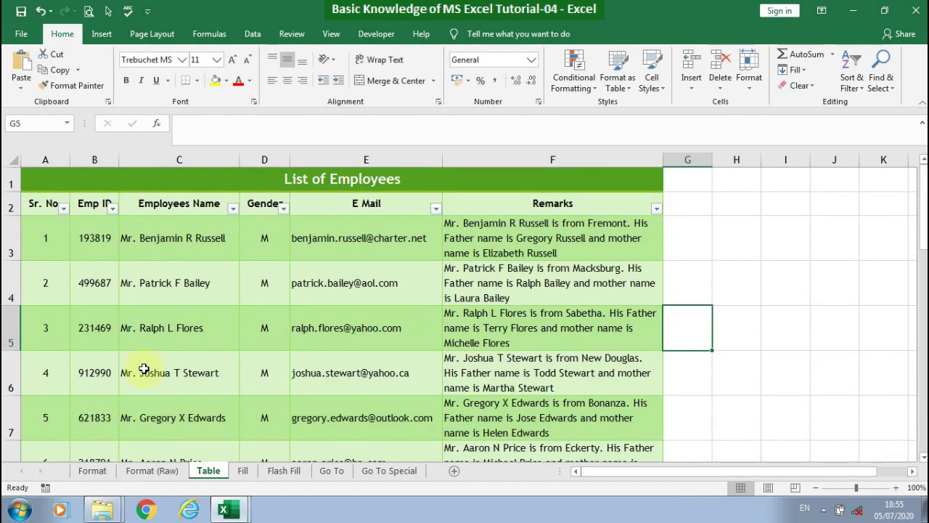
pyautogui.click(241, 471)
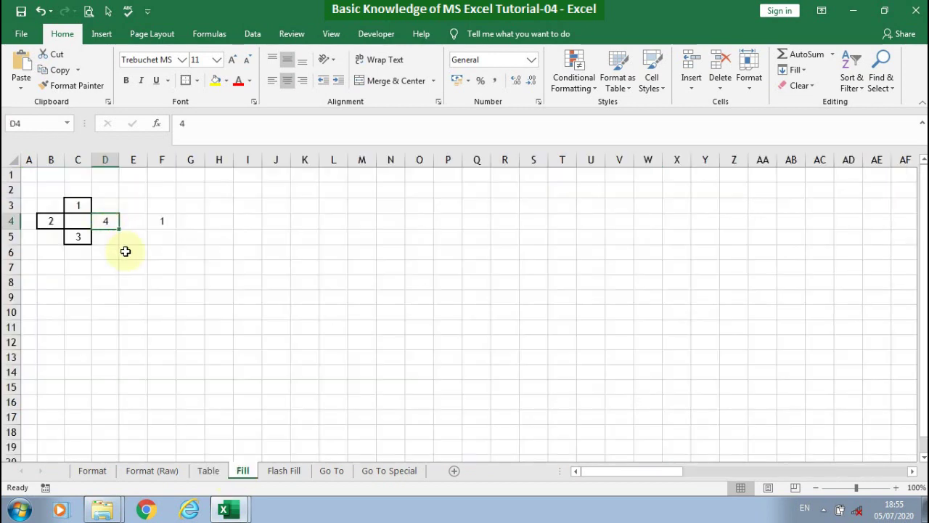
# Step: Fill C4 Down, Right, Up and Left in turn, ending with the 4 from D4
pyautogui.click(78, 219)
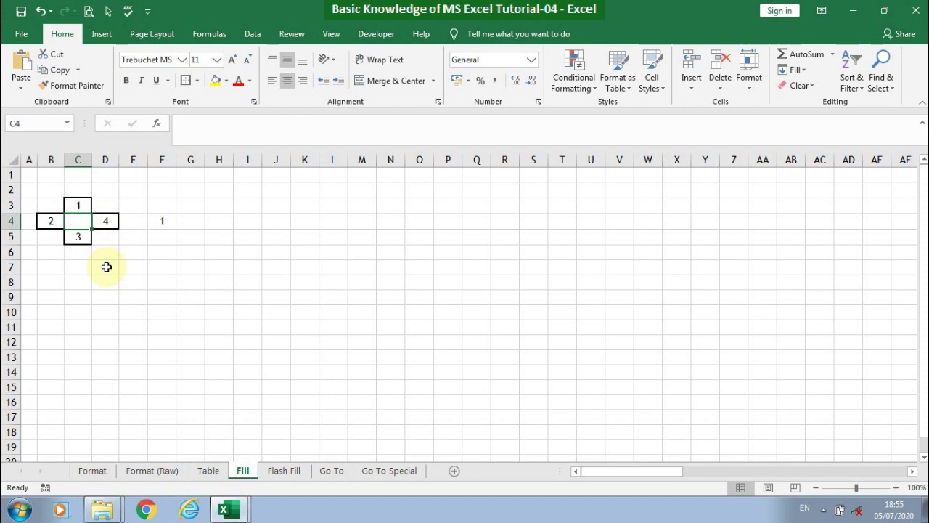
pyautogui.click(806, 72)
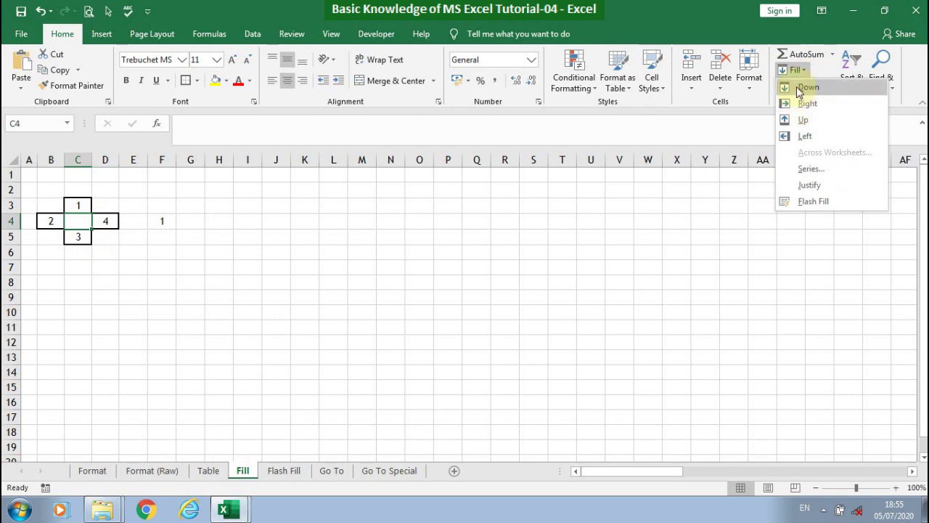
pyautogui.click(807, 87)
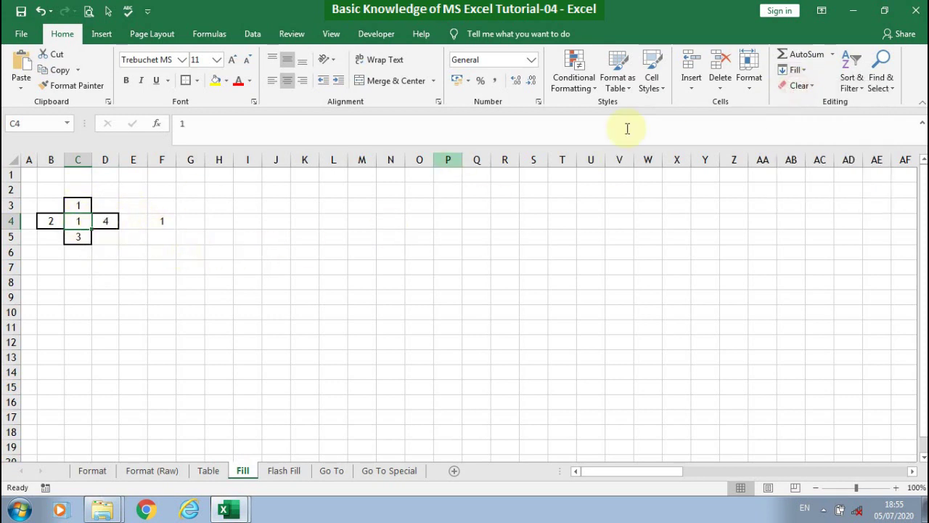
pyautogui.click(803, 70)
pyautogui.click(806, 104)
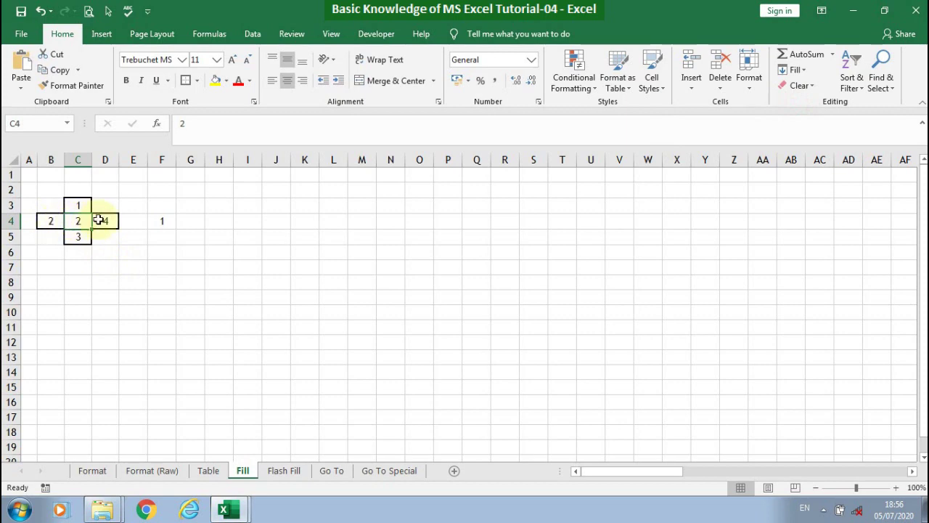
pyautogui.click(805, 71)
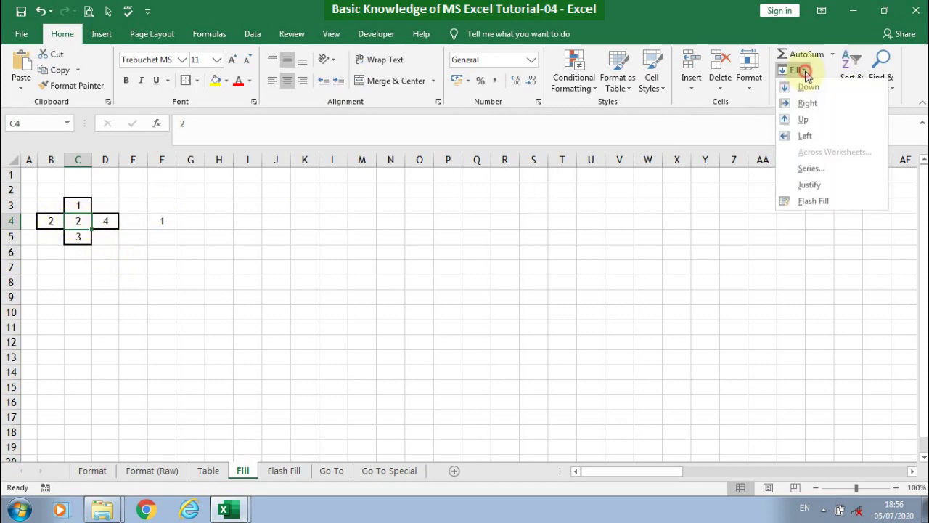
pyautogui.click(803, 120)
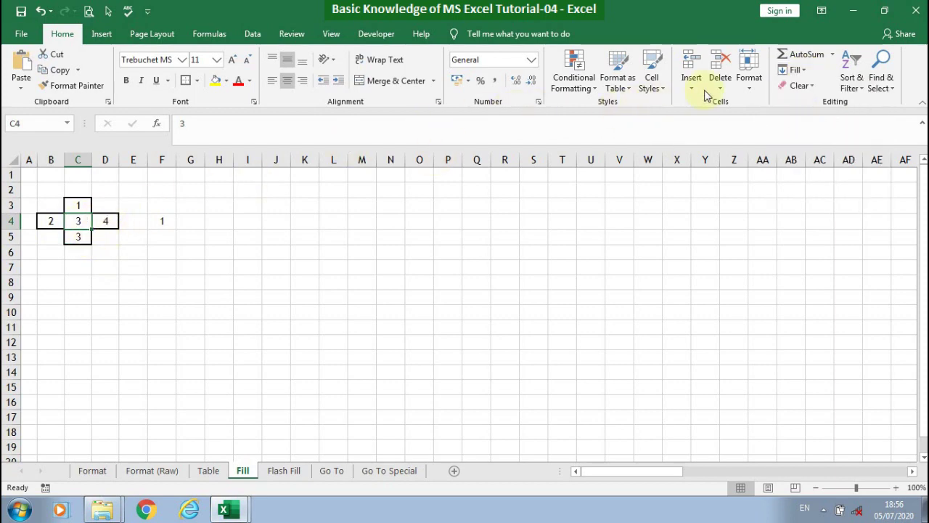
pyautogui.click(802, 70)
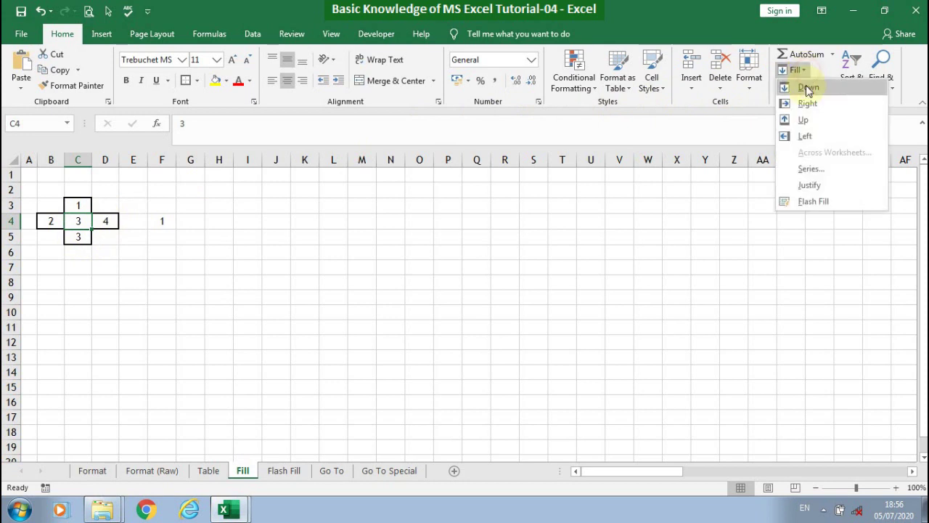
pyautogui.click(804, 136)
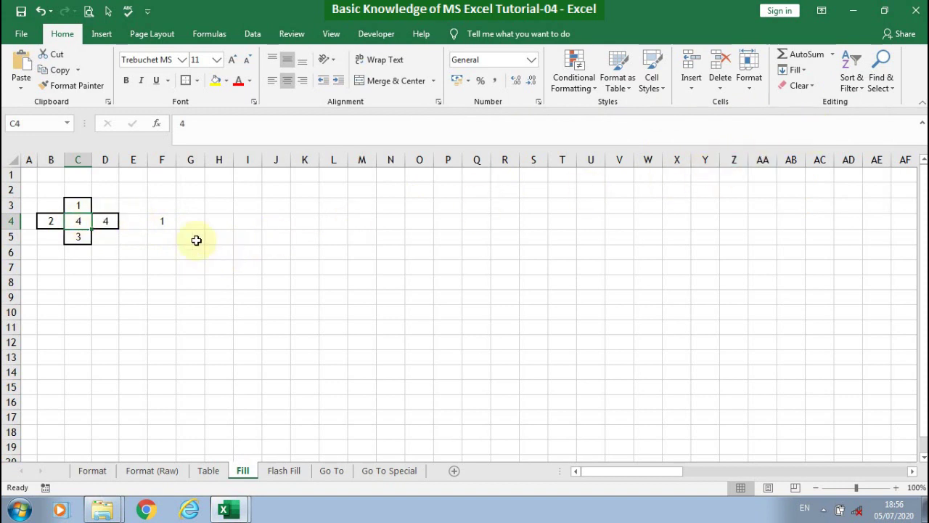
pyautogui.click(162, 223)
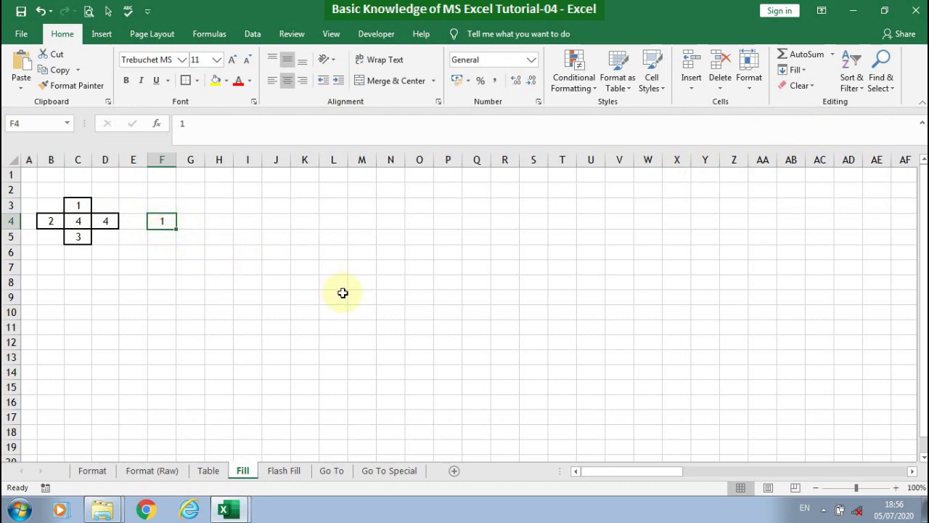
# Step: Fill series 1–10 across F4:O4 and down column F to F13
pyautogui.click(806, 76)
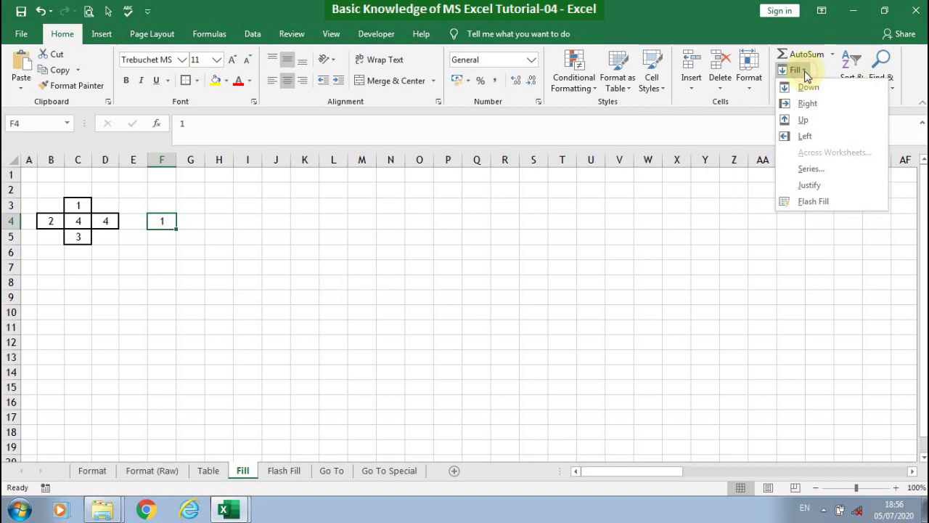
pyautogui.click(811, 170)
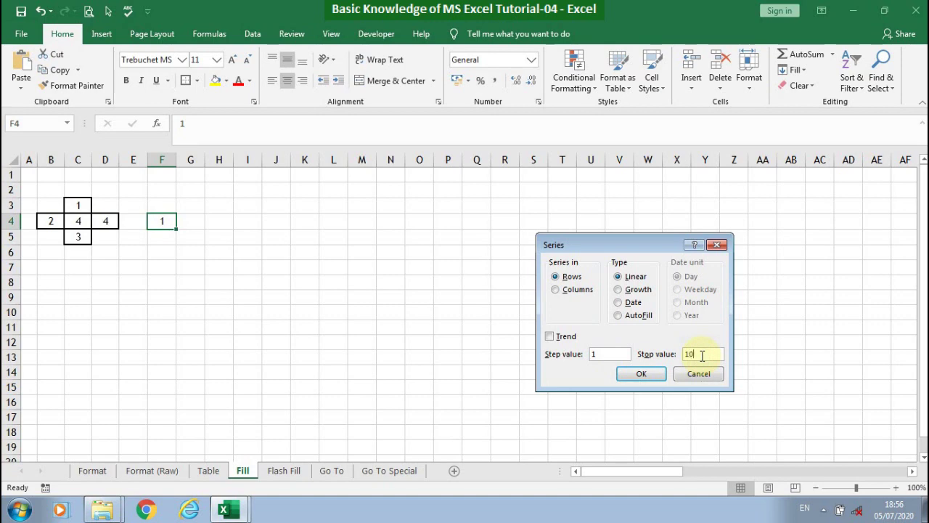
pyautogui.write('10')
pyautogui.click(640, 373)
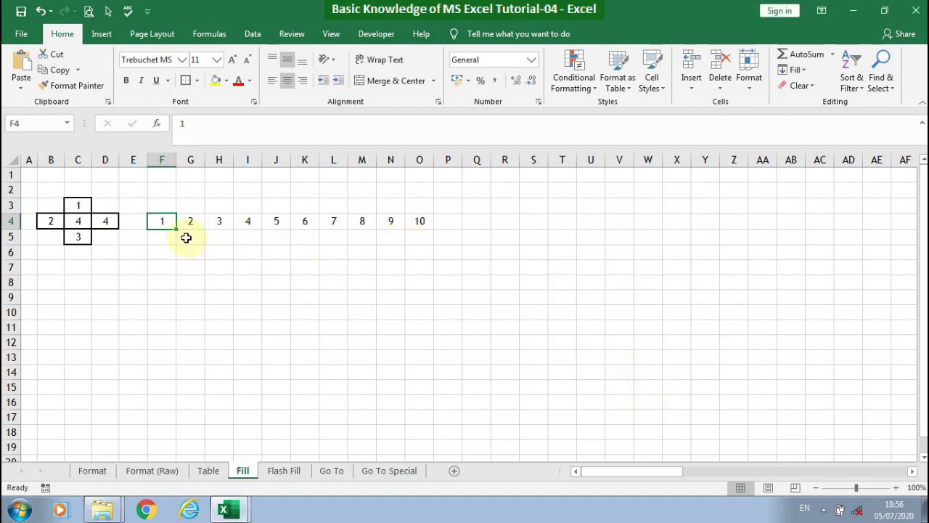
pyautogui.click(802, 69)
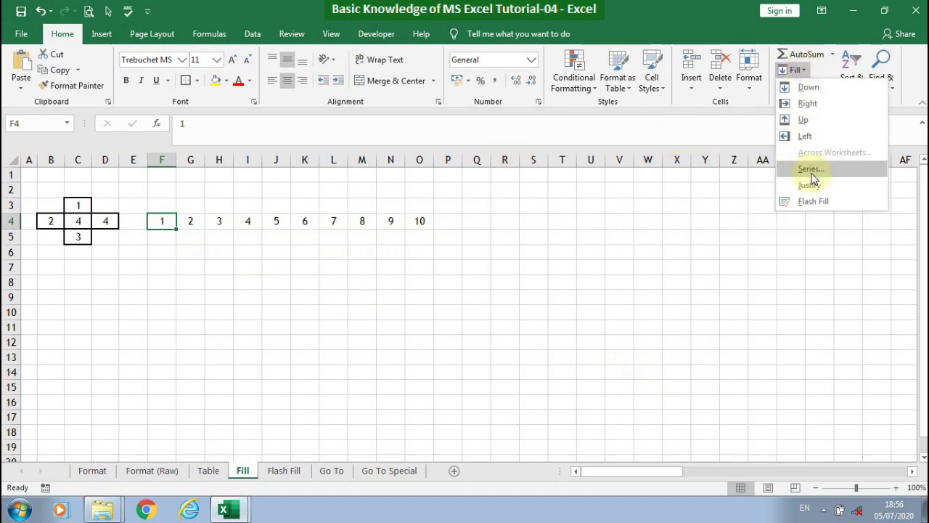
pyautogui.click(808, 173)
pyautogui.click(571, 290)
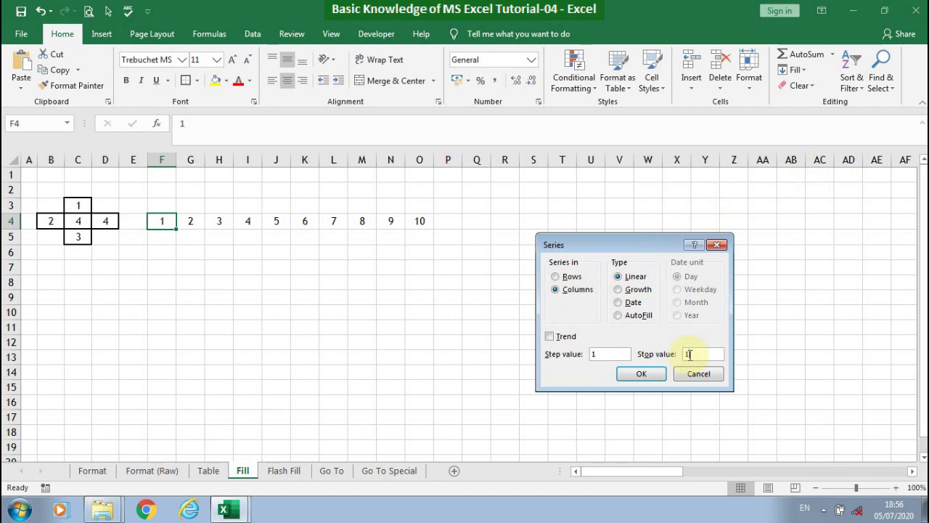
pyautogui.click(643, 375)
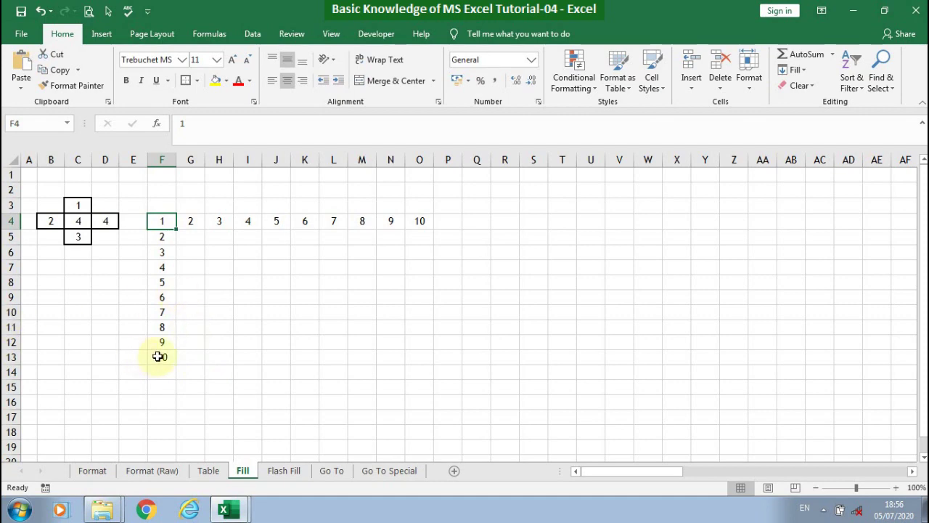
# Step: Fill F13:O13 with the trend series continuing 11 to 19
pyautogui.moveTo(158, 357); pyautogui.dragTo(426, 355)
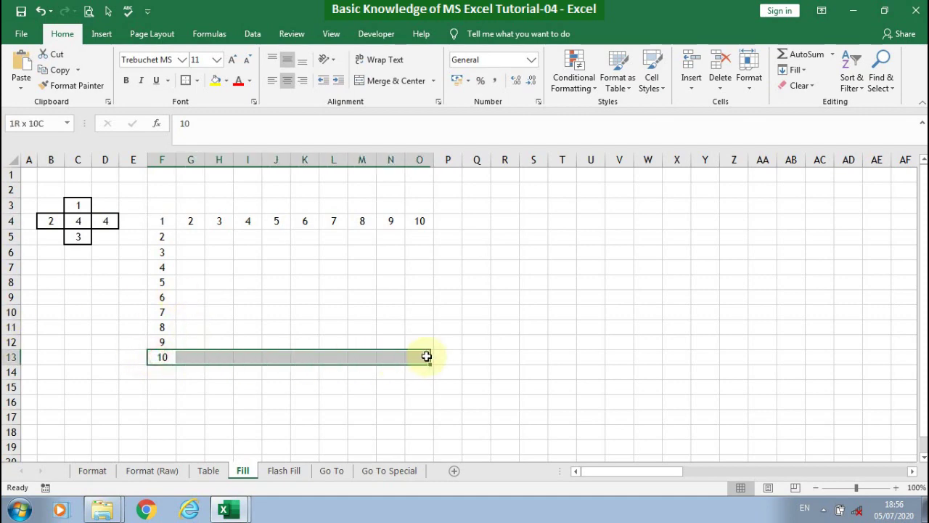
pyautogui.click(806, 73)
pyautogui.click(806, 170)
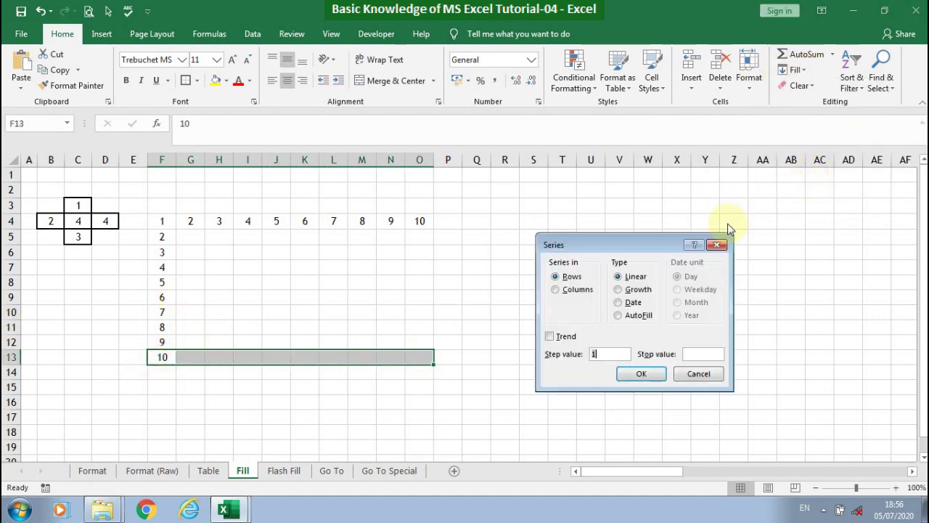
pyautogui.click(550, 336)
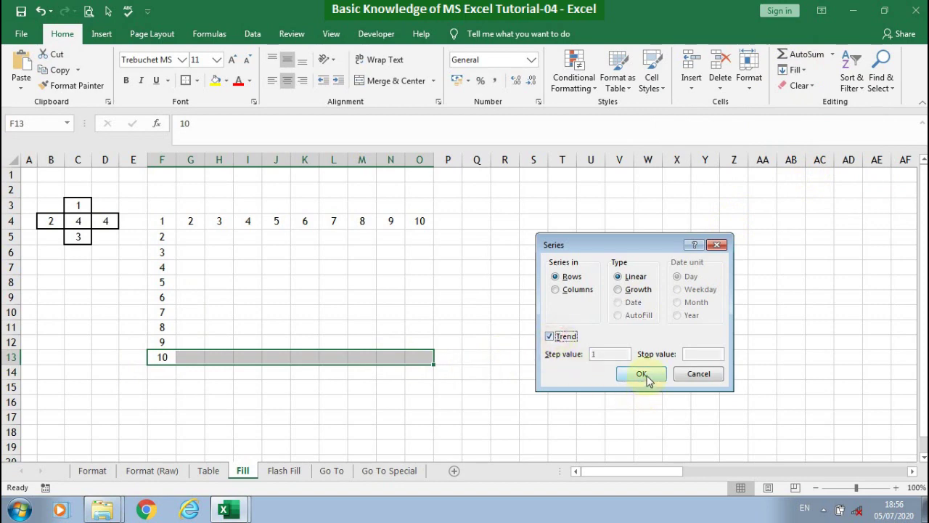
pyautogui.click(642, 373)
pyautogui.click(509, 356)
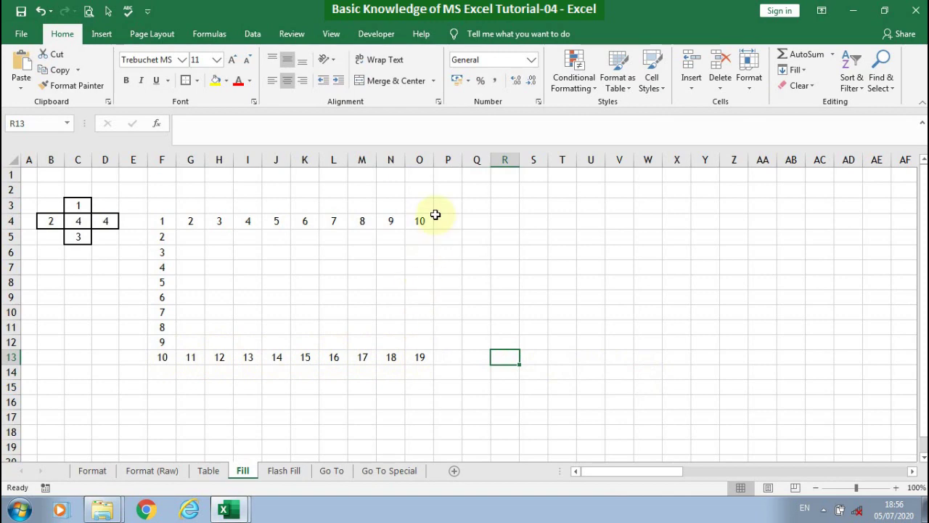
# Step: Fill O5:O12 with 11 to 18 using a trend series down column O
pyautogui.moveTo(421, 220); pyautogui.dragTo(423, 356)
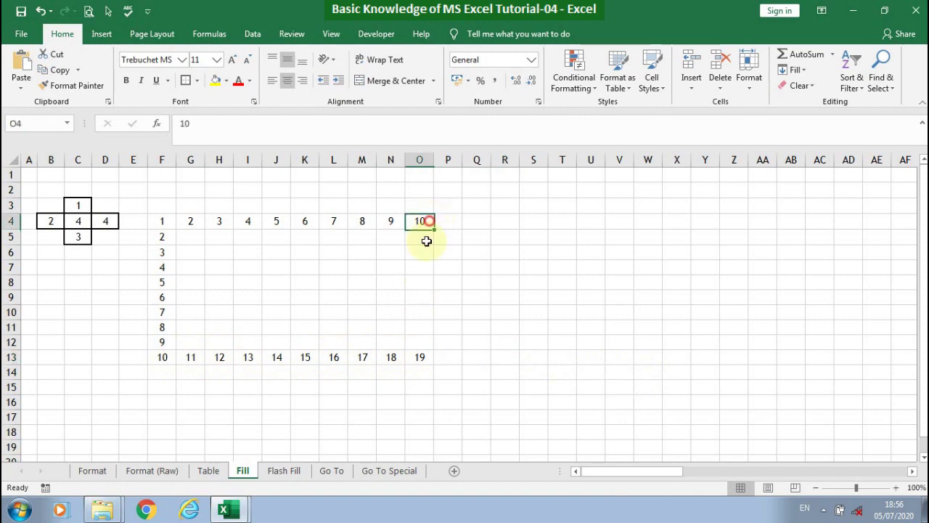
pyautogui.click(798, 69)
pyautogui.click(808, 173)
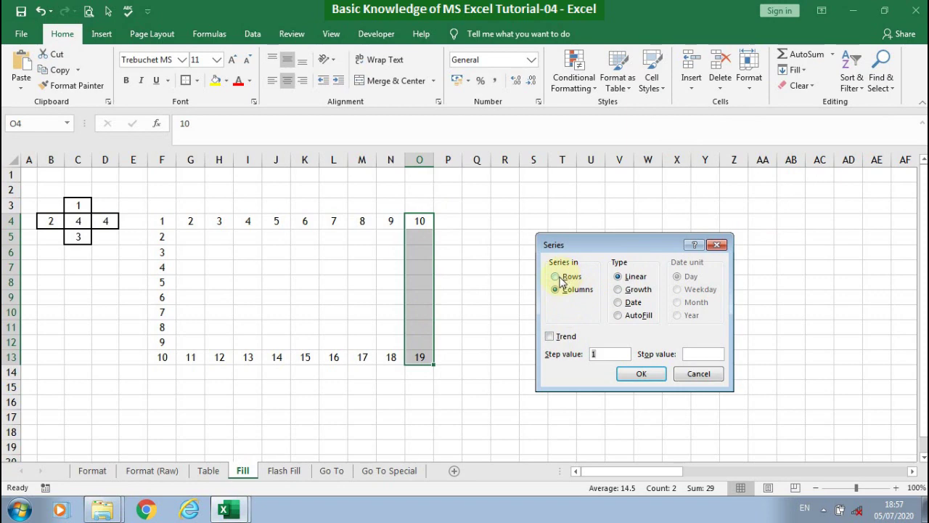
pyautogui.click(557, 338)
pyautogui.click(643, 373)
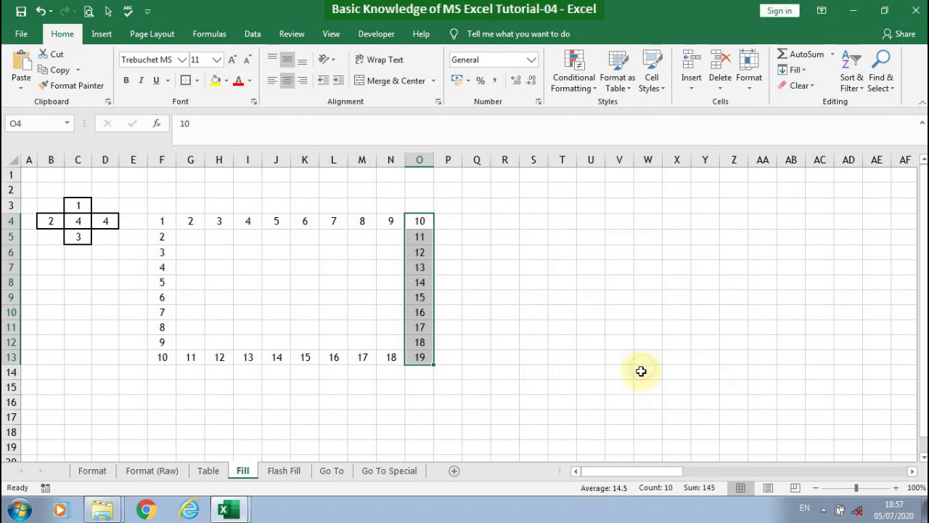
pyautogui.click(510, 315)
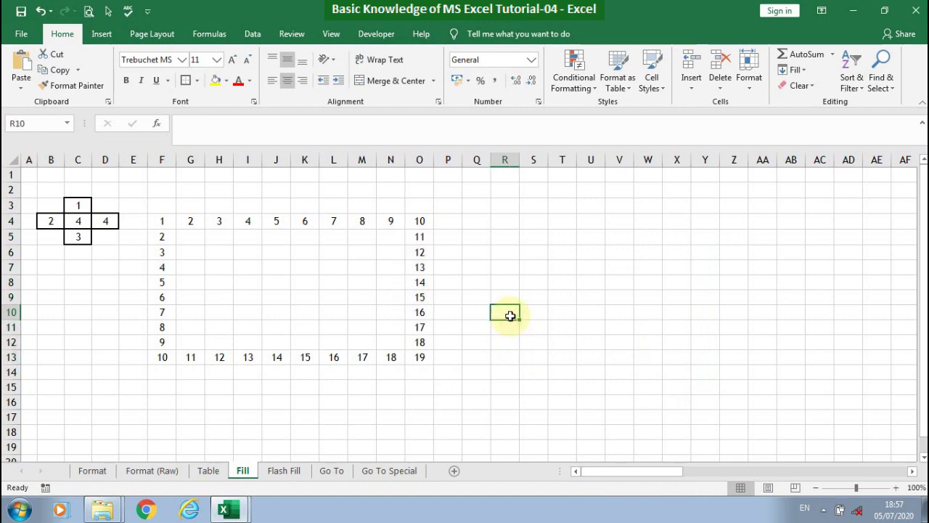
pyautogui.click(280, 471)
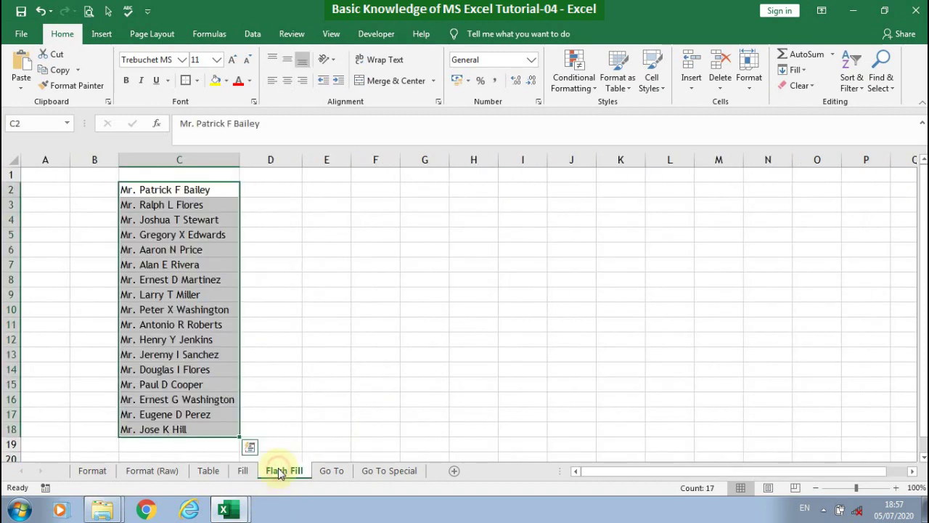
# Step: Enter the first name from C2 in D2 and flash-fill first names into D3:D18
pyautogui.click(317, 323)
pyautogui.click(262, 189)
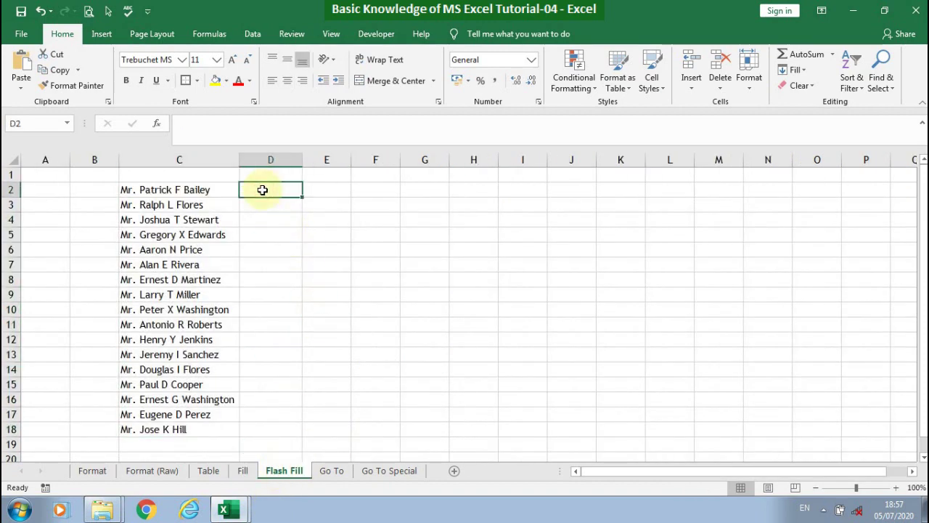
pyautogui.click(142, 190)
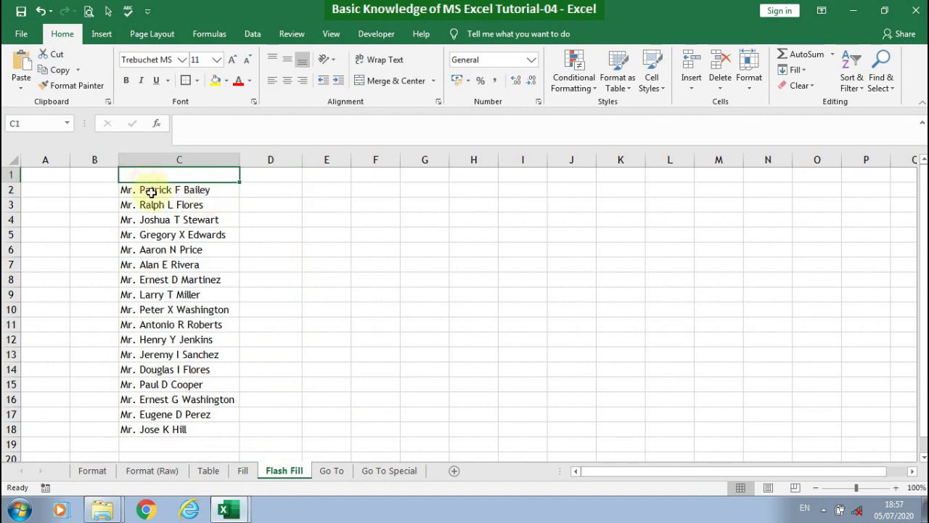
pyautogui.moveTo(220, 123); pyautogui.dragTo(202, 121)
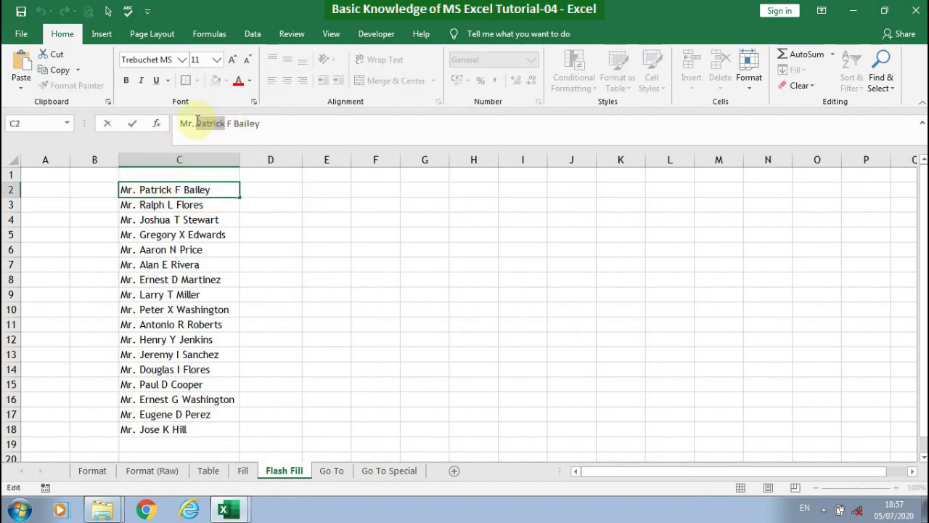
pyautogui.press('Tab')
pyautogui.write('Patrick')
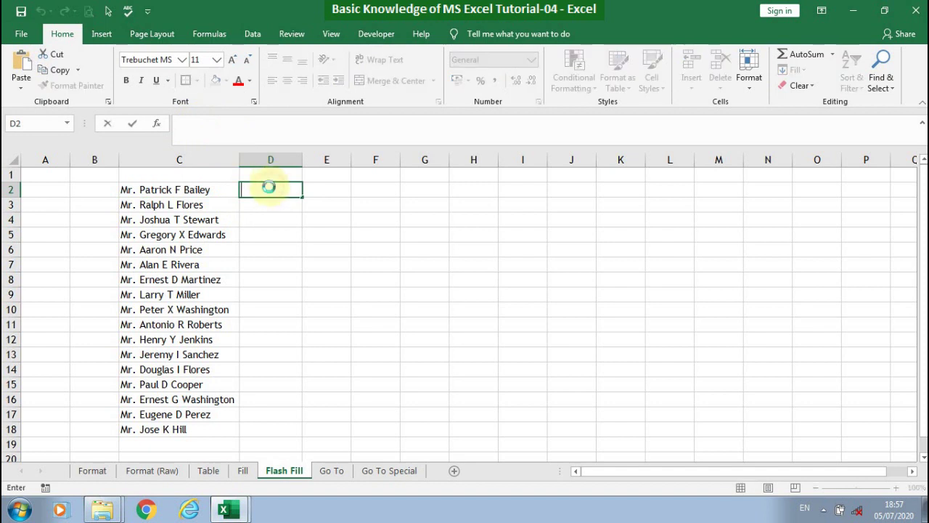
pyautogui.click(318, 215)
pyautogui.moveTo(269, 189); pyautogui.dragTo(282, 430)
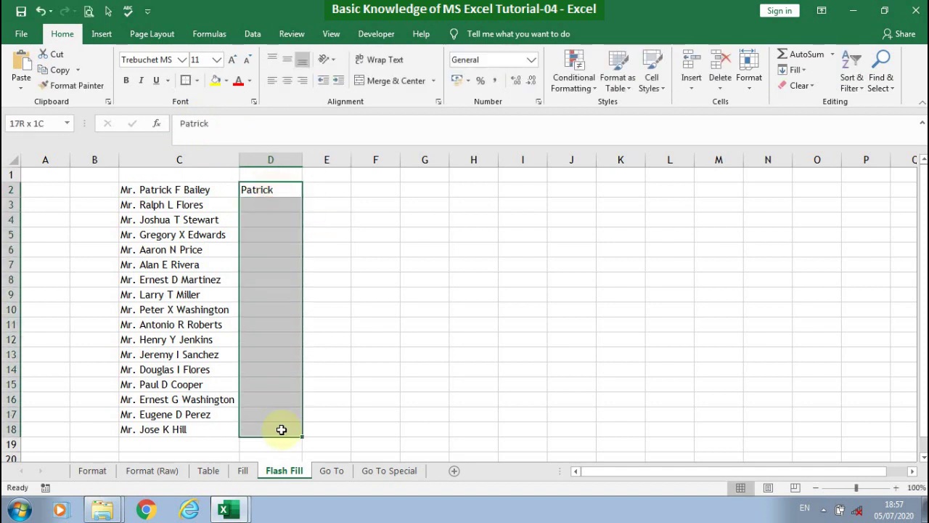
pyautogui.click(791, 72)
pyautogui.click(807, 199)
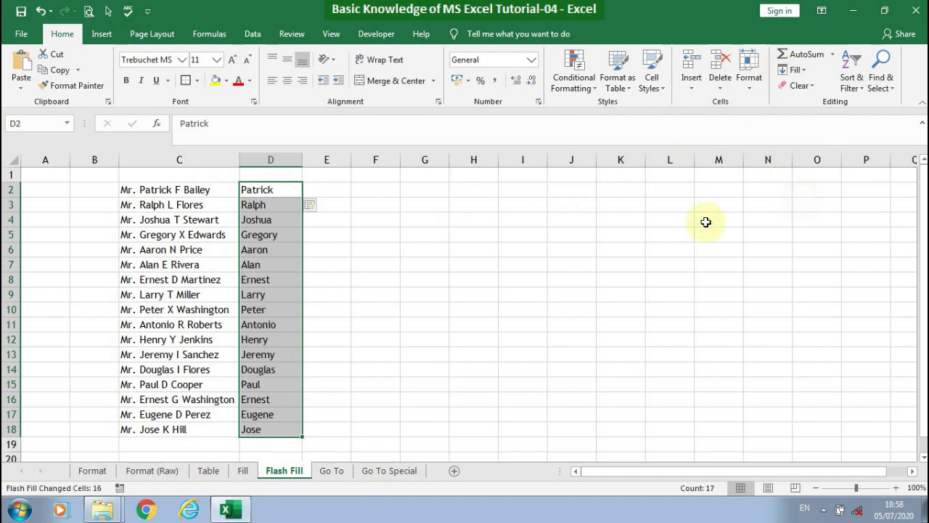
pyautogui.click(326, 248)
# Step: Enter the middle initial in E2 and surname in F2, then flash-fill initials into E3:E18
pyautogui.click(323, 191)
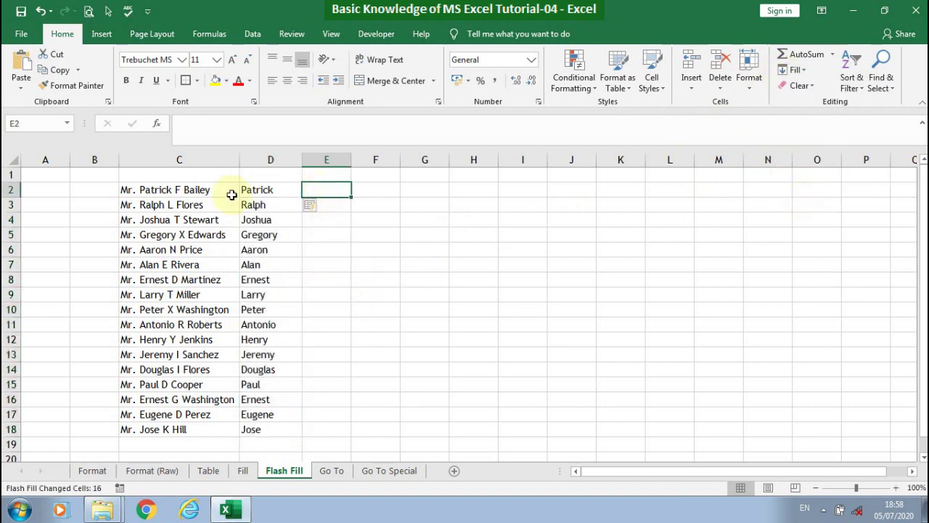
pyautogui.write('F')
pyautogui.click(369, 218)
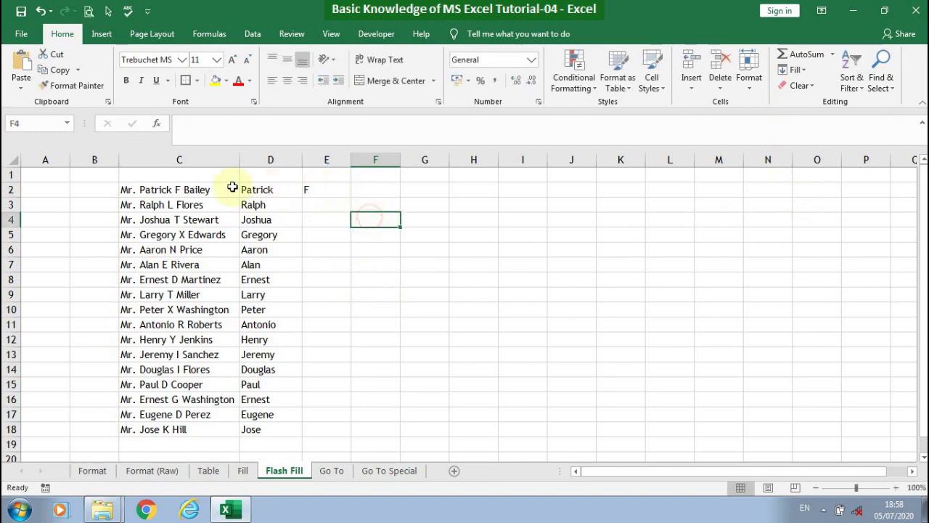
pyautogui.click(194, 192)
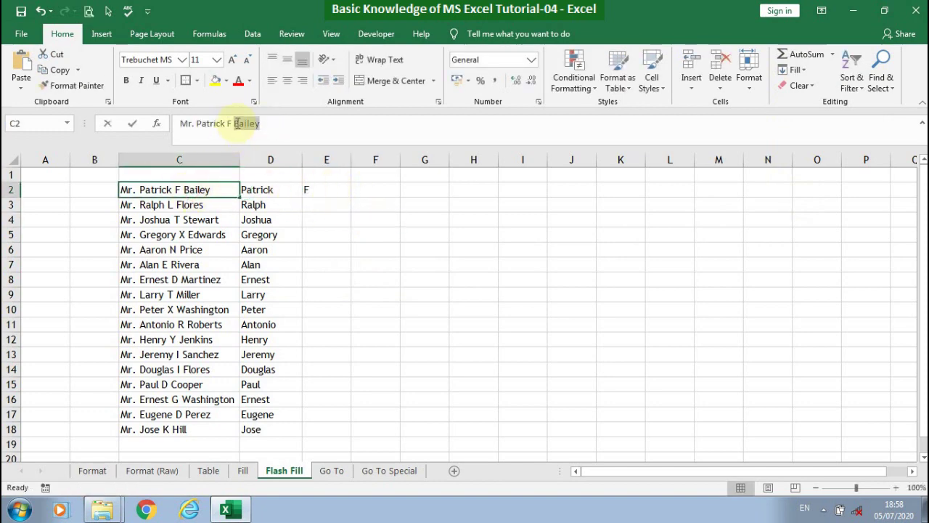
pyautogui.doubleClick(237, 124)
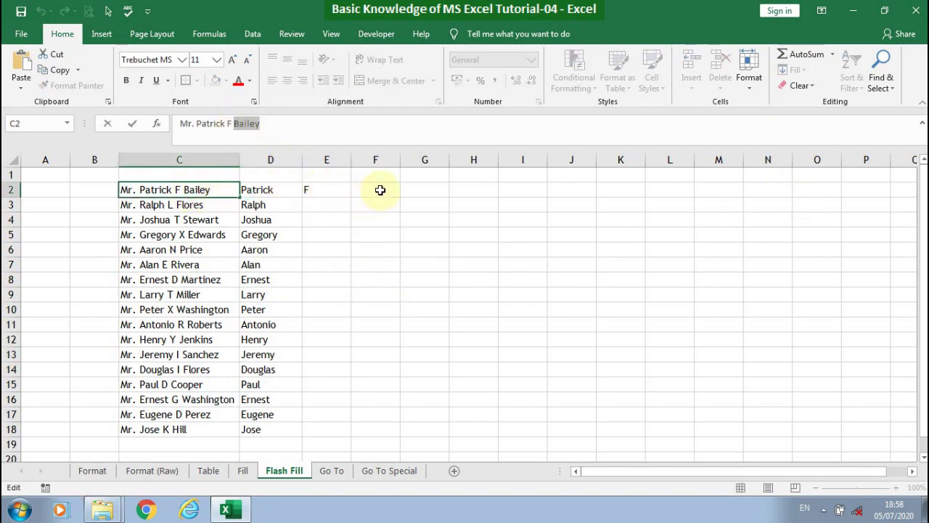
pyautogui.click(380, 190)
pyautogui.write('Bailey')
pyautogui.press('Return')
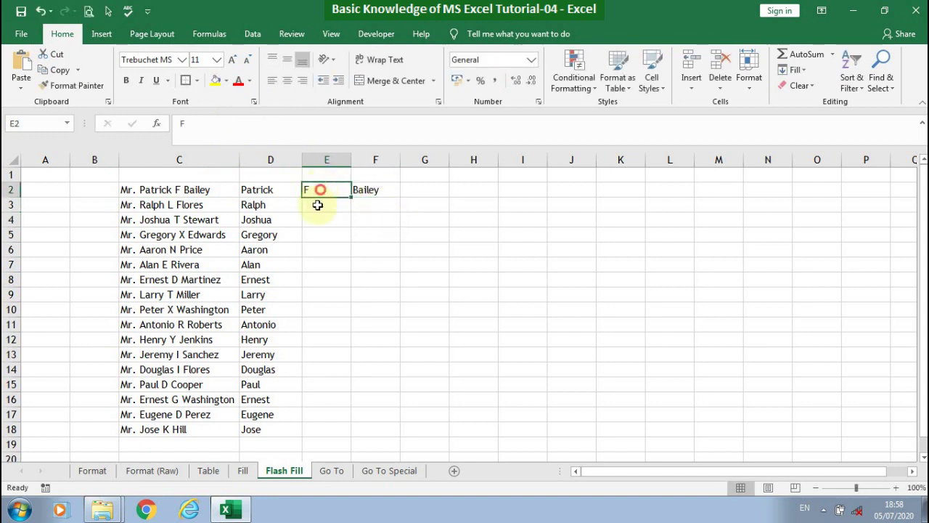
pyautogui.moveTo(318, 190); pyautogui.dragTo(310, 431)
pyautogui.click(794, 69)
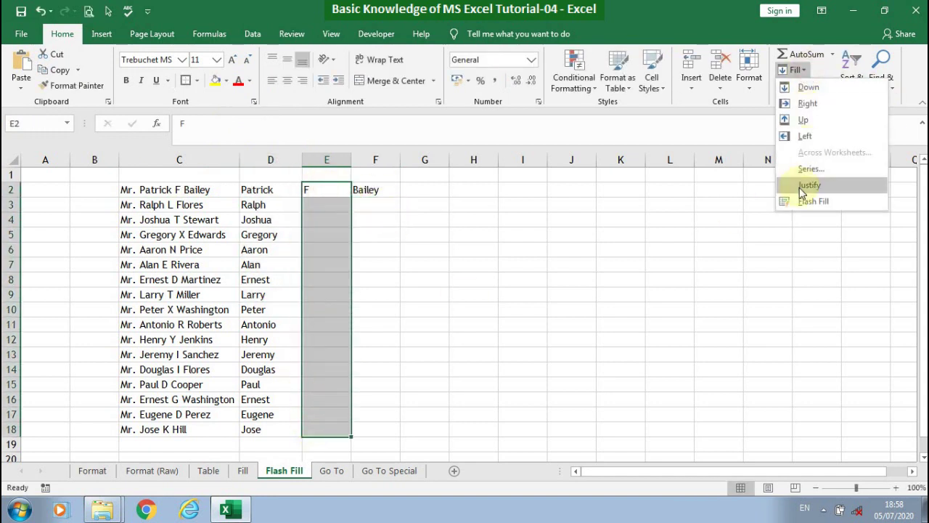
pyautogui.click(799, 200)
# Step: Flash-fill the last names into F3:F18 and move to the Go To sheet
pyautogui.moveTo(387, 190); pyautogui.dragTo(363, 431)
pyautogui.click(794, 70)
pyautogui.click(798, 201)
pyautogui.click(486, 320)
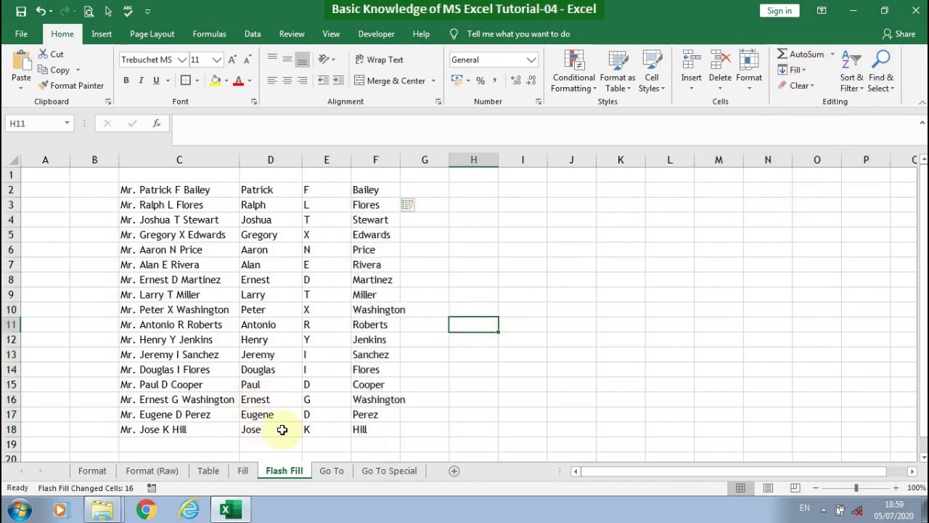
pyautogui.click(331, 471)
pyautogui.click(246, 315)
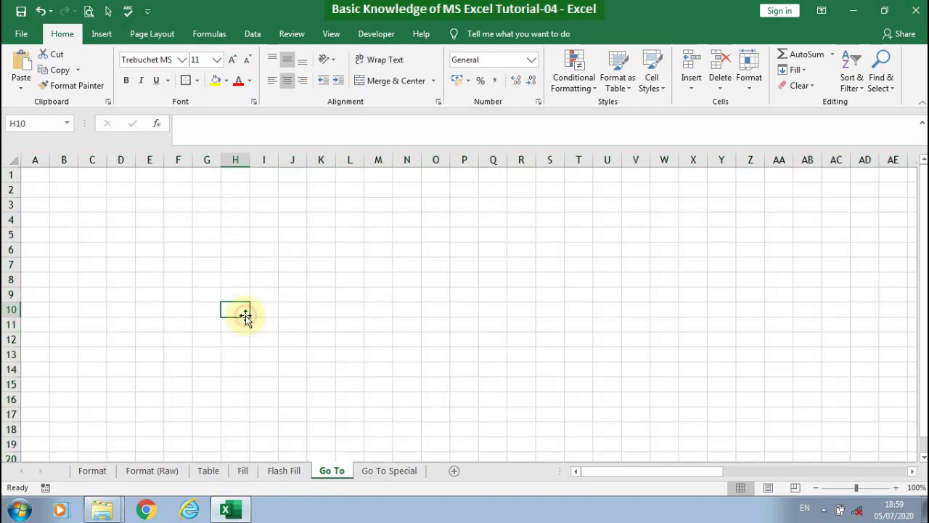
# Step: Use Go To to jump from A1 to cell N10
pyautogui.click(35, 174)
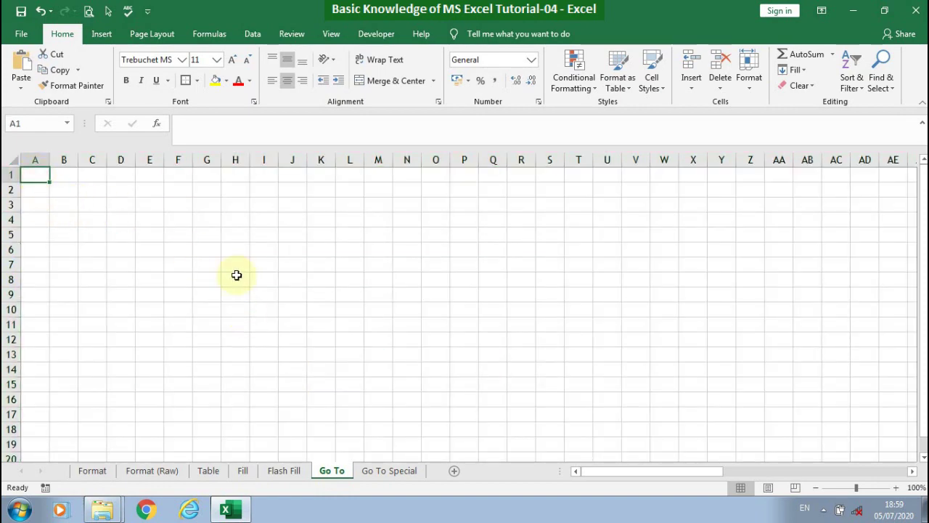
pyautogui.click(878, 84)
pyautogui.click(846, 136)
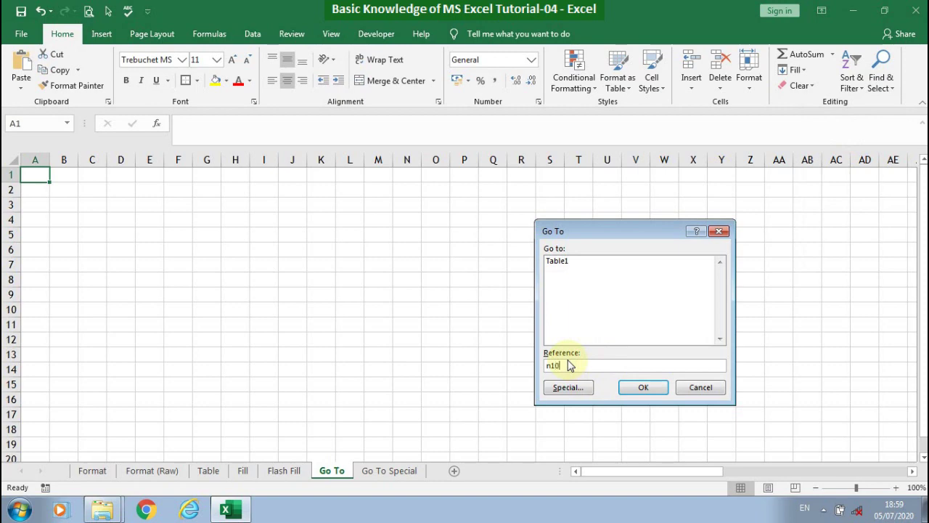
pyautogui.click(639, 386)
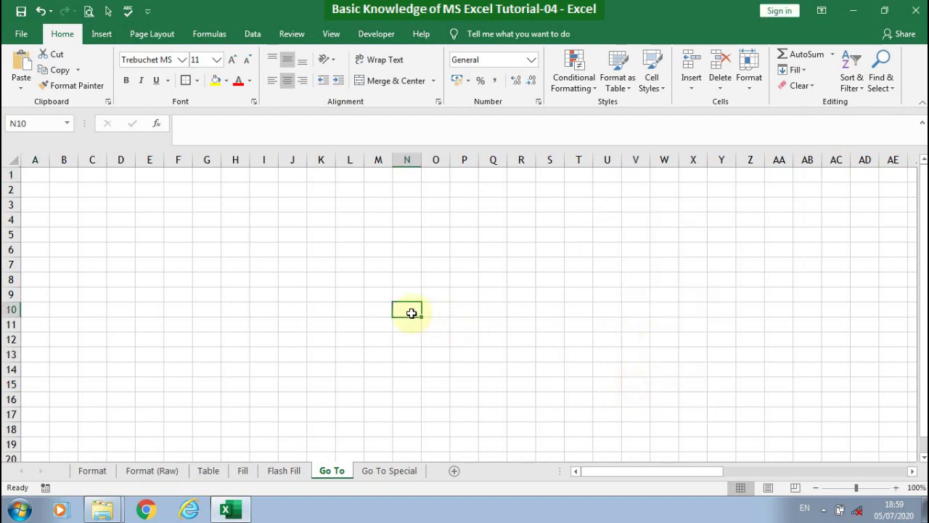
pyautogui.click(38, 177)
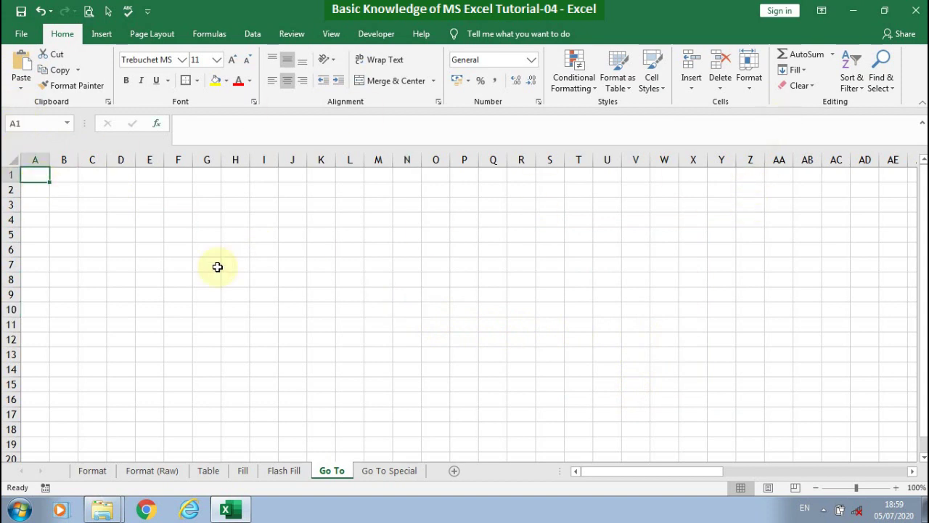
# Step: Practice range selections from A1, dragging a block and Shift+clicking to select A1:N11
pyautogui.moveTo(33, 174); pyautogui.dragTo(518, 373)
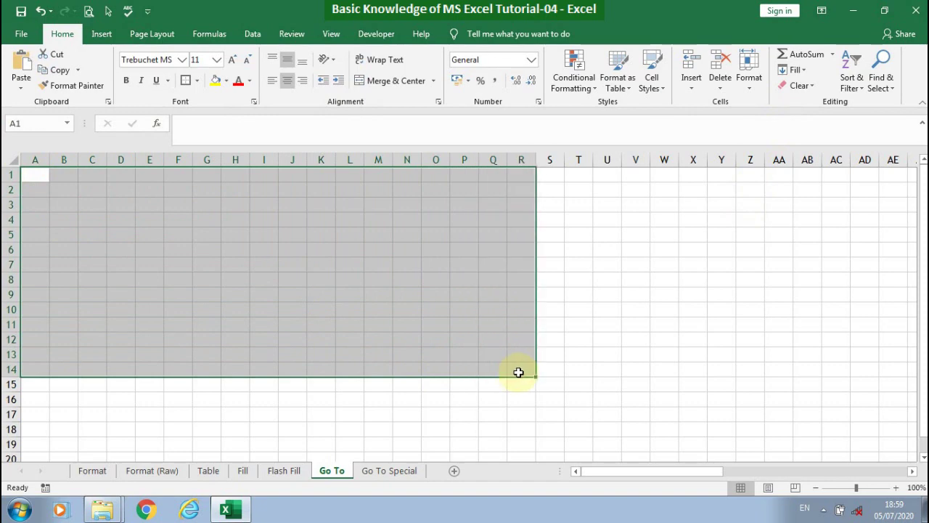
pyautogui.click(498, 357)
pyautogui.click(33, 175)
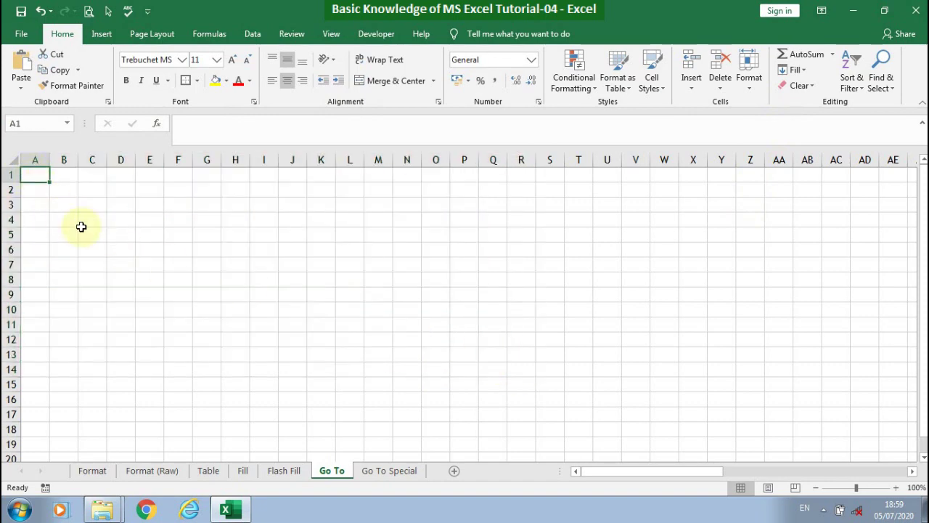
pyautogui.click(420, 342)
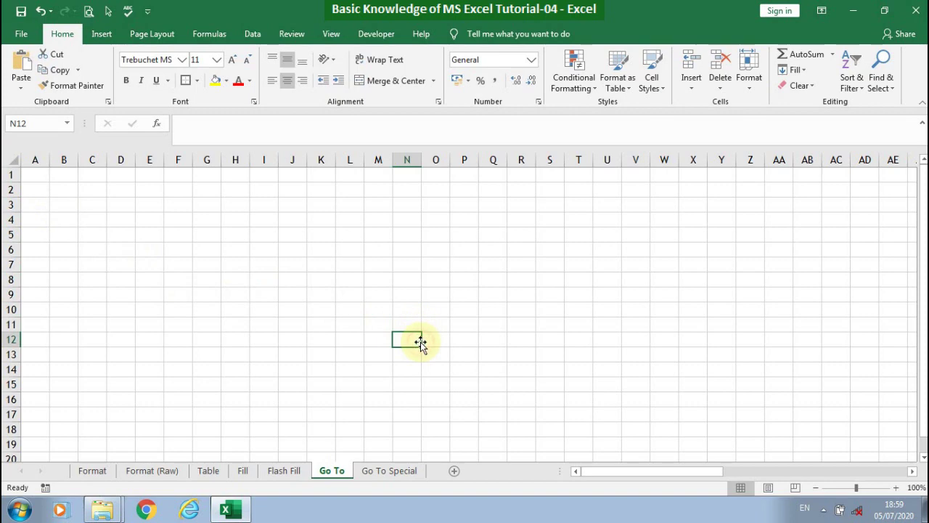
pyautogui.click(34, 177)
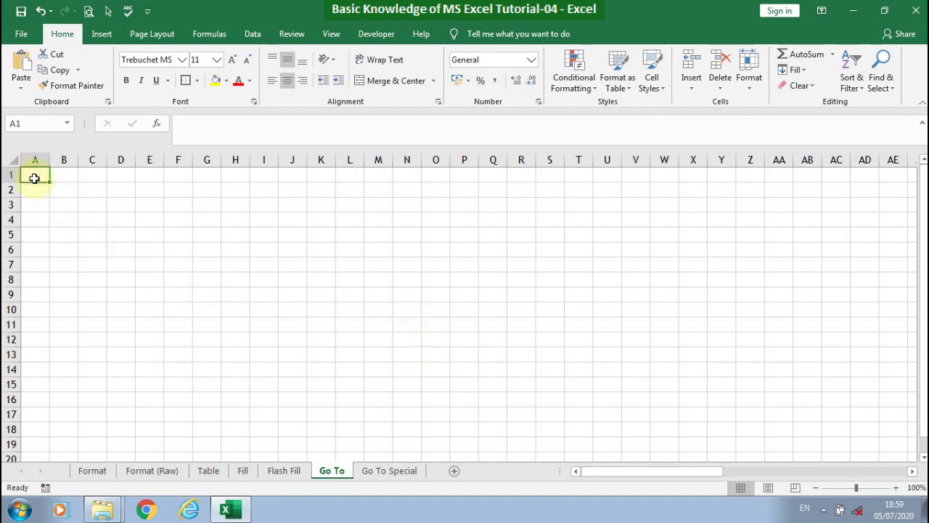
pyautogui.keyDown('shift'); pyautogui.click(414, 325); pyautogui.keyUp('shift')
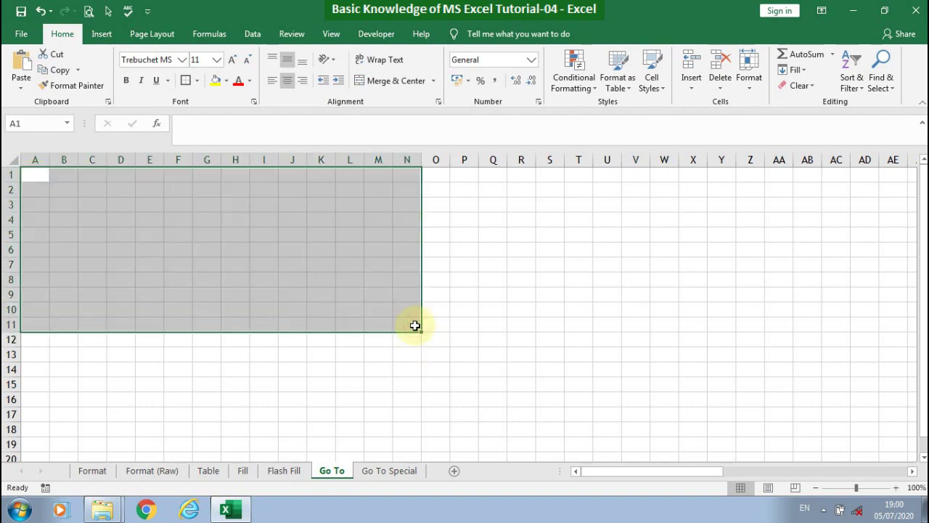
pyautogui.click(47, 180)
pyautogui.click(882, 82)
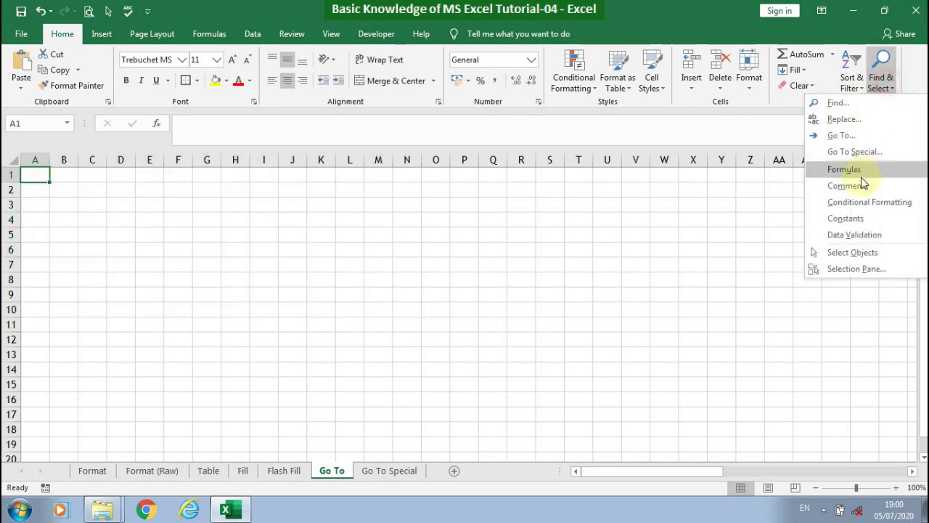
# Step: Use Go To with the reference A1:N10 to select that range
pyautogui.click(835, 135)
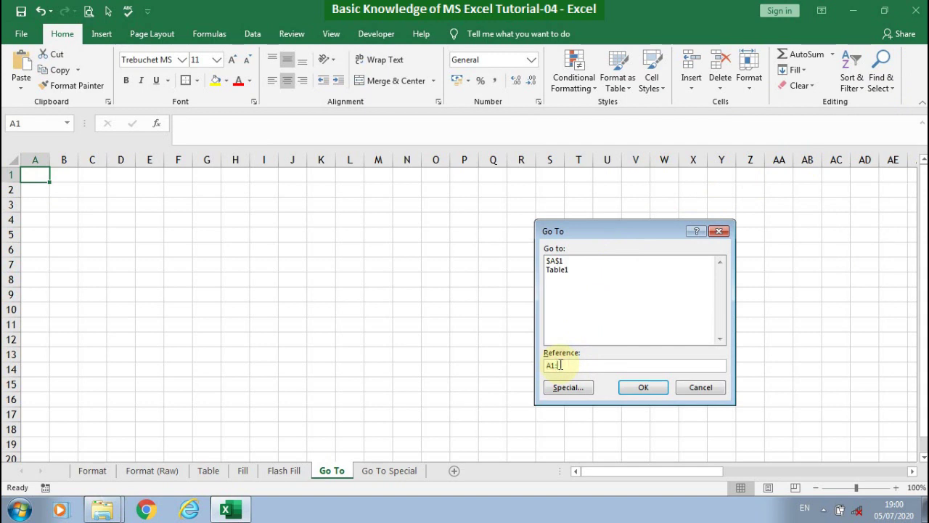
pyautogui.click(657, 387)
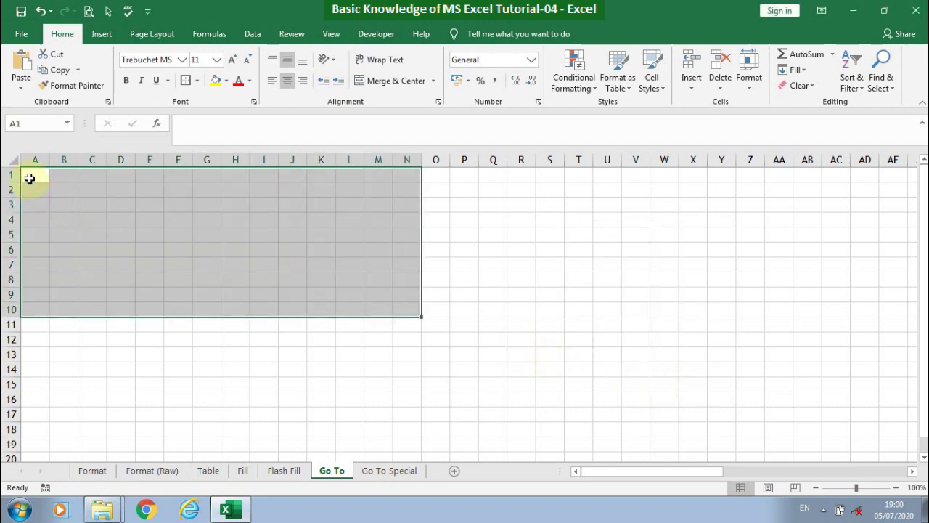
pyautogui.click(30, 177)
pyautogui.click(880, 80)
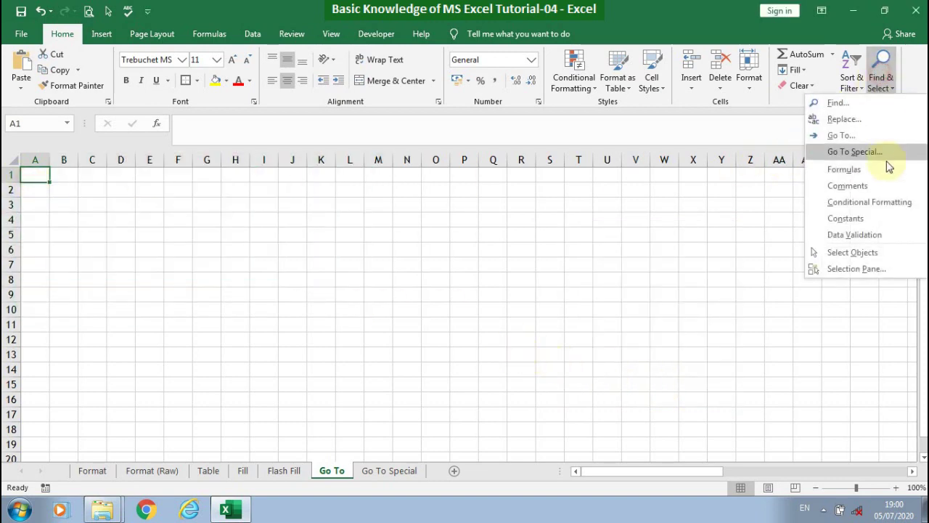
pyautogui.click(843, 136)
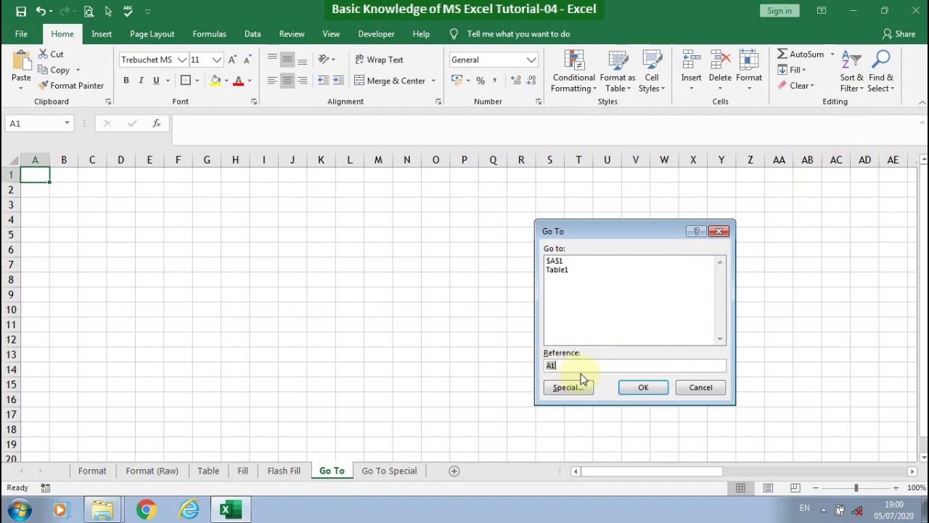
pyautogui.click(665, 390)
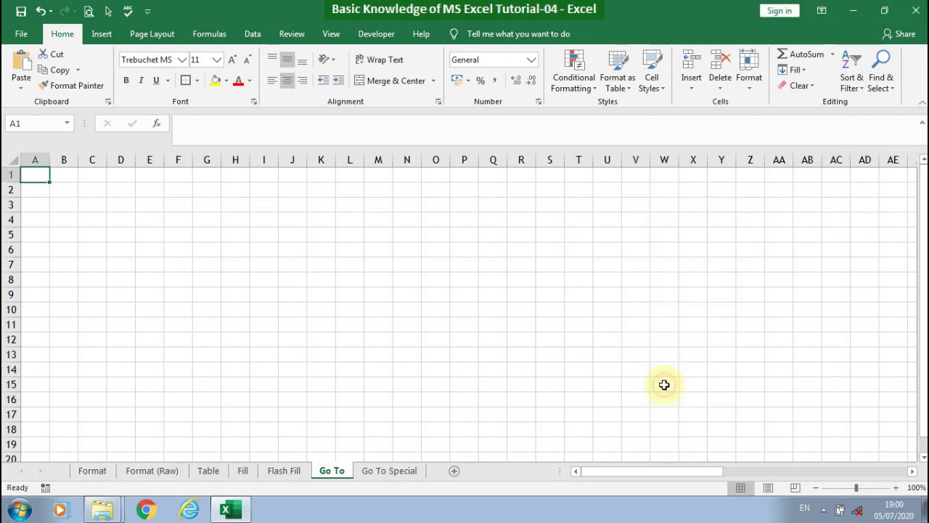
# Step: Select A1:O15 and fill every cell with Yes using Ctrl+Enter
pyautogui.click(348, 296)
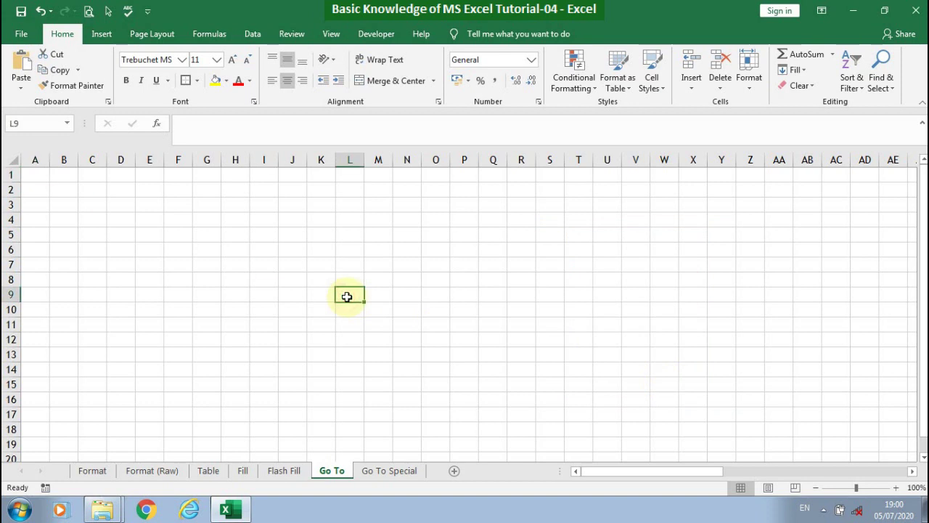
pyautogui.click(37, 177)
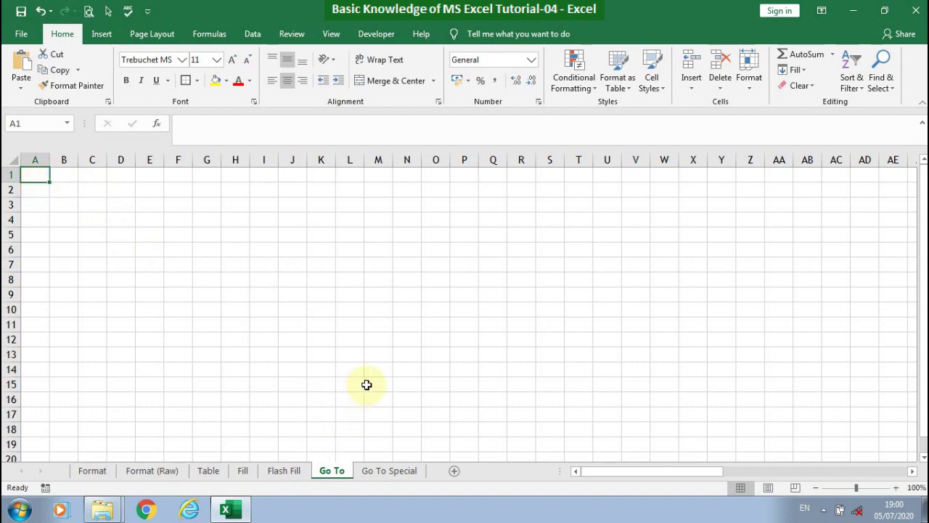
pyautogui.keyDown('shift'); pyautogui.click(439, 384); pyautogui.keyUp('shift')
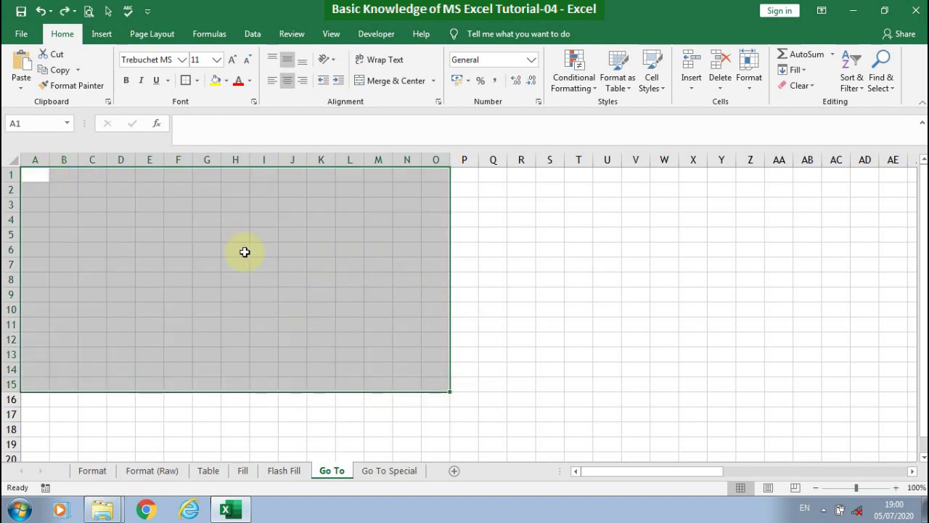
pyautogui.write('Yes')
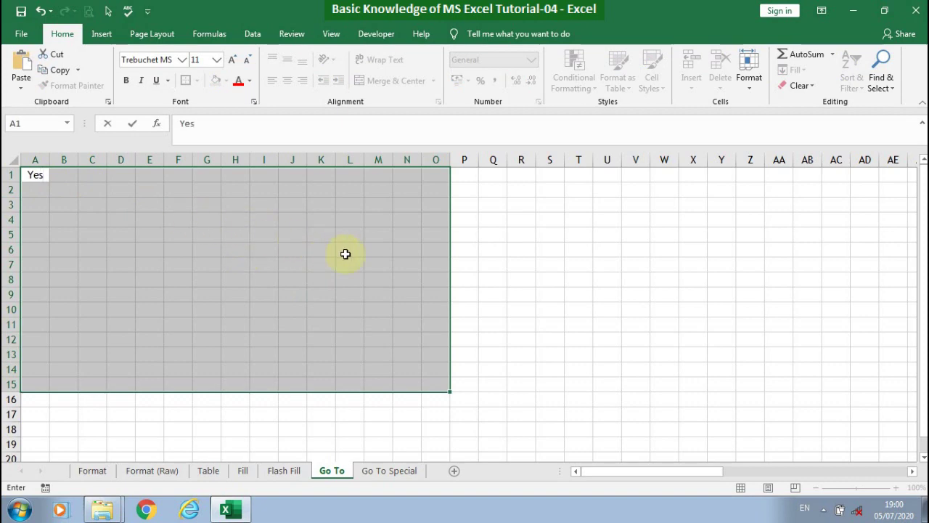
pyautogui.hotkey('ctrl', 'Return')
pyautogui.click(515, 266)
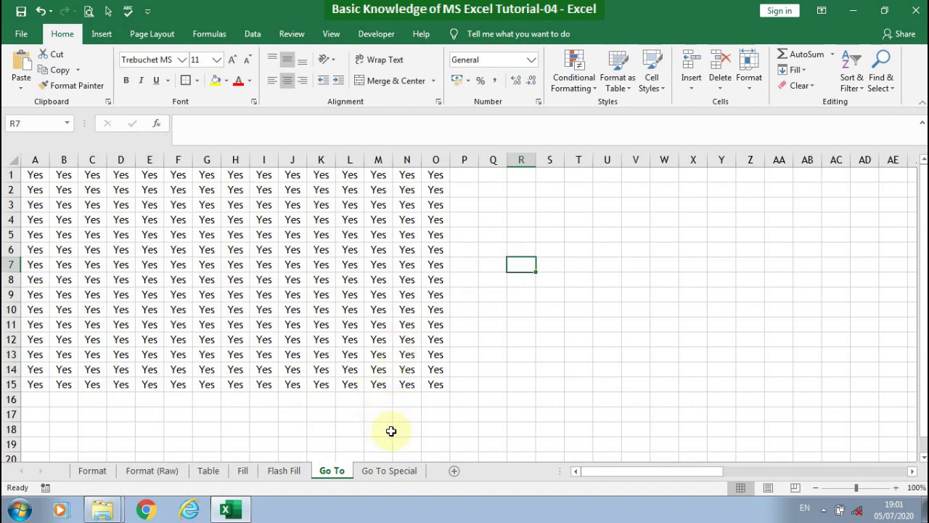
# Step: On the Go To Special sheet, select the Maximum Marks column of the marks table
pyautogui.click(389, 471)
pyautogui.scroll(-2, 345, 316)
pyautogui.scroll(2, 345, 317)
pyautogui.scroll(-1, 342, 315)
pyautogui.scroll(1, 342, 315)
pyautogui.moveTo(541, 233)
pyautogui.mouseDown()
pyautogui.moveTo(542, 439)
pyautogui.moveTo(535, 421)
pyautogui.mouseUp()
pyautogui.scroll(1, 417, 381)
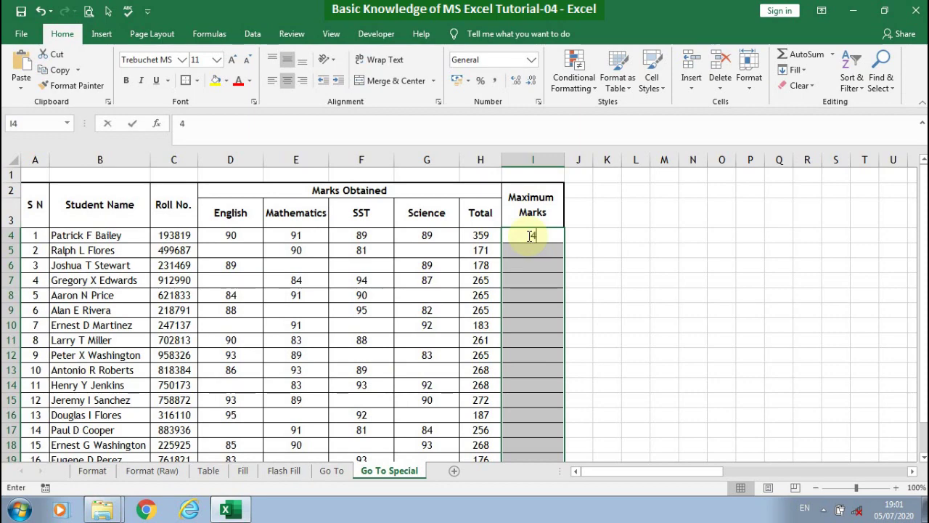
# Step: Enter 400 into all Maximum Marks cells I4:I20 at once with Ctrl+Enter
pyautogui.write('400')
pyautogui.hotkey('ctrl', 'Return')
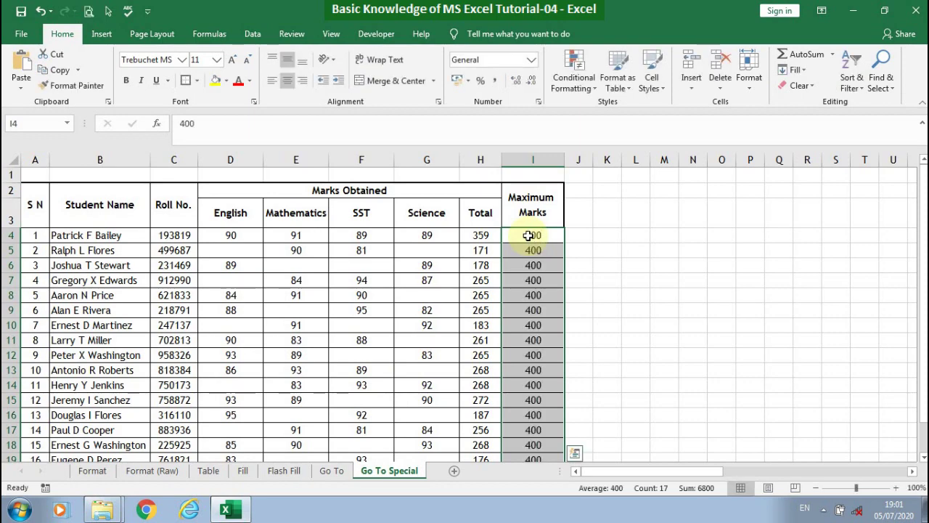
pyautogui.click(657, 295)
pyautogui.scroll(-1, 590, 313)
pyautogui.scroll(1, 590, 312)
# Step: Check the empty English, Mathematics and SST cells, then select the marks range D4:G20
pyautogui.click(242, 251)
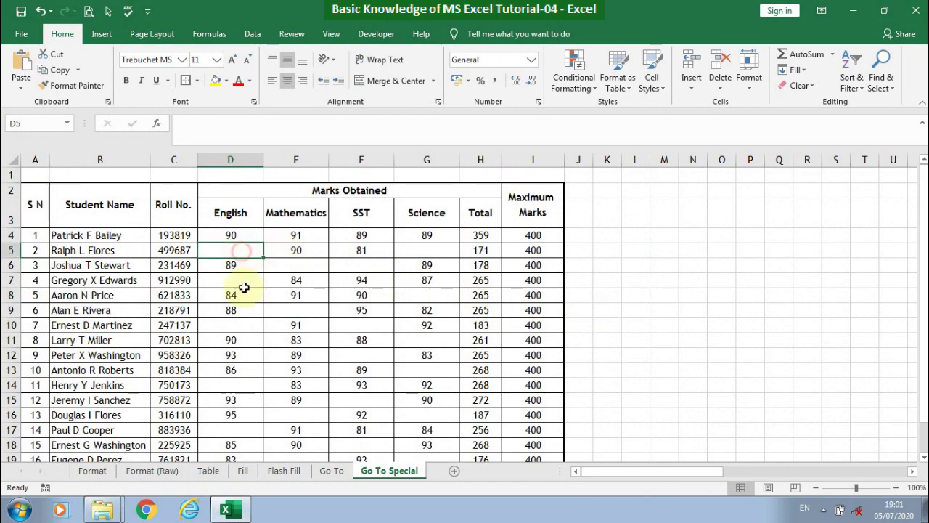
pyautogui.click(245, 279)
pyautogui.click(299, 266)
pyautogui.click(356, 265)
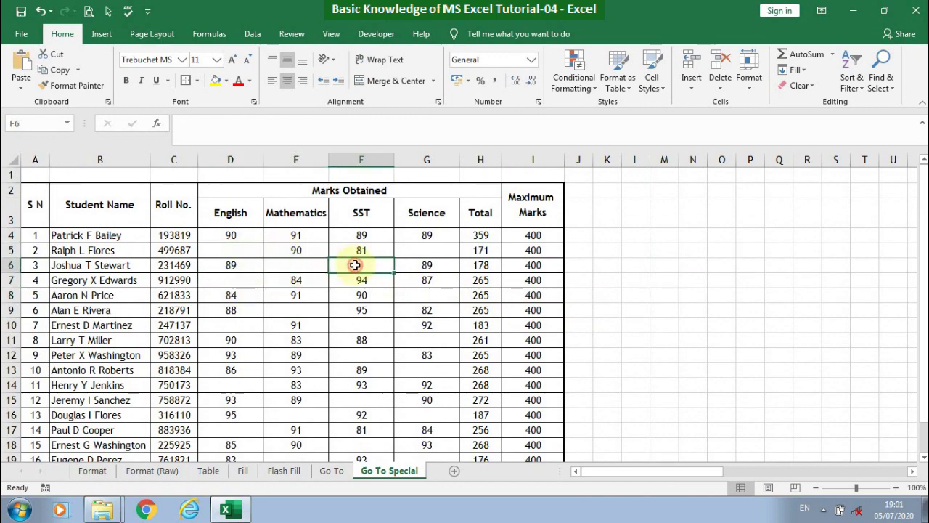
pyautogui.scroll(-1, 284, 276)
pyautogui.scroll(1, 284, 275)
pyautogui.scroll(-1, 284, 276)
pyautogui.scroll(1, 284, 276)
pyautogui.scroll(-1, 284, 276)
pyautogui.scroll(1, 284, 275)
pyautogui.moveTo(221, 241)
pyautogui.mouseDown()
pyautogui.moveTo(410, 419)
pyautogui.moveTo(413, 413)
pyautogui.mouseUp()
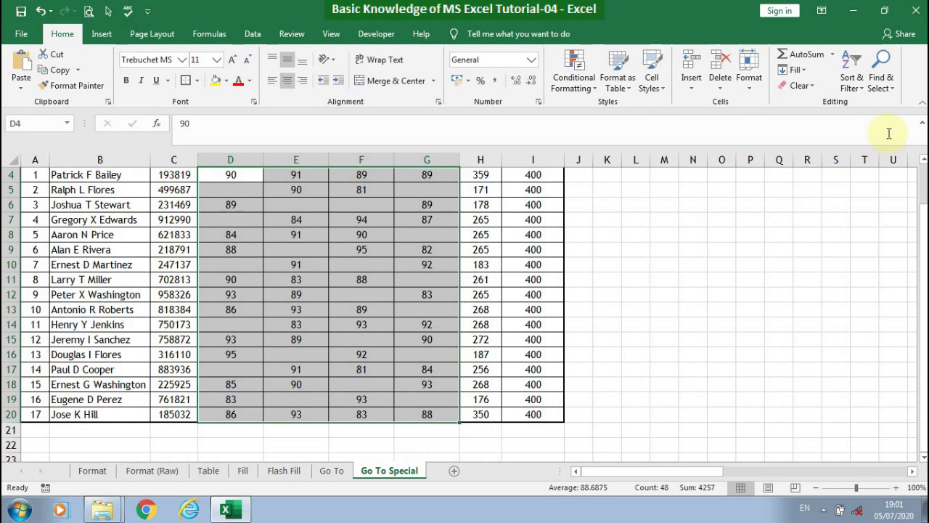
# Step: Select all blank cells in the marks table with Go To Special > Blanks
pyautogui.click(880, 80)
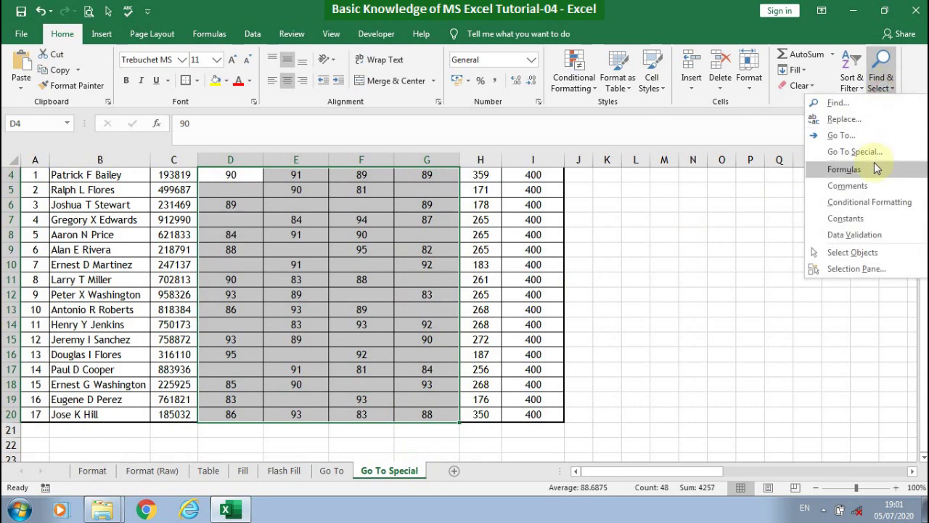
pyautogui.click(842, 136)
pyautogui.click(566, 390)
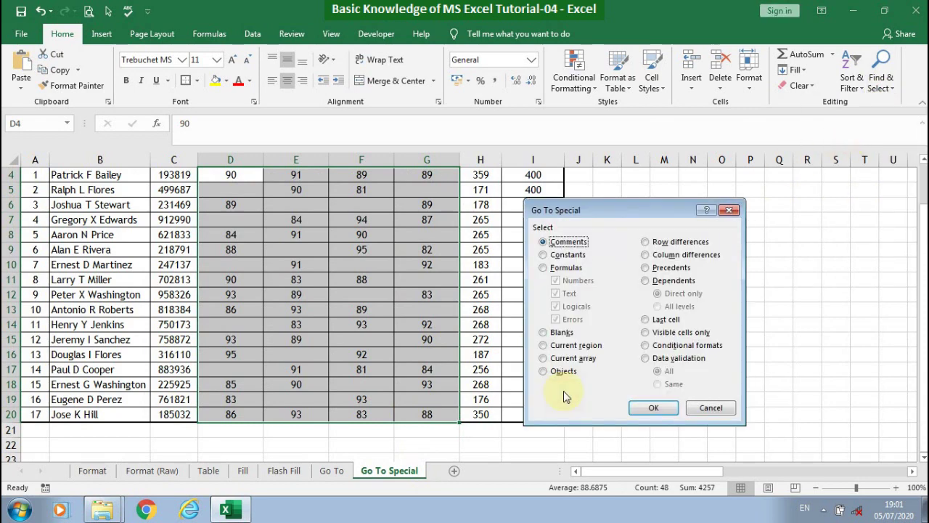
pyautogui.click(730, 210)
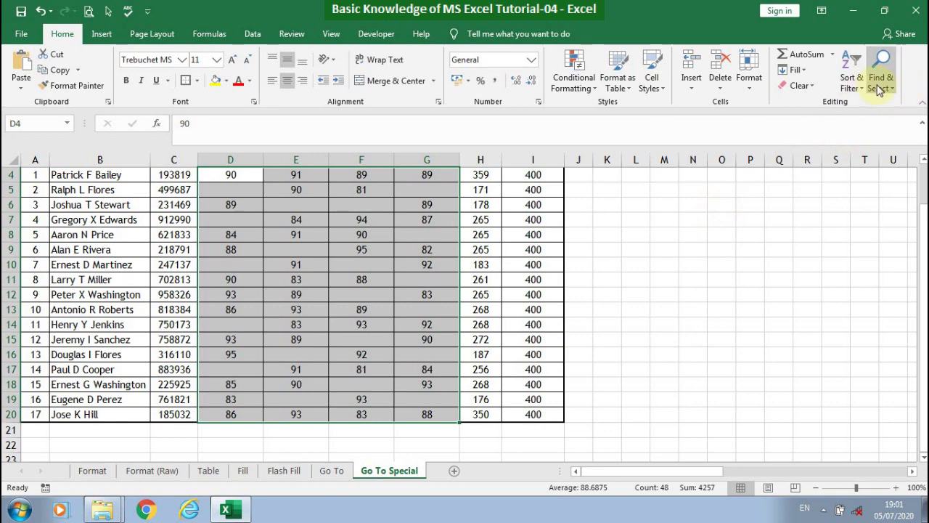
pyautogui.click(880, 81)
pyautogui.click(828, 152)
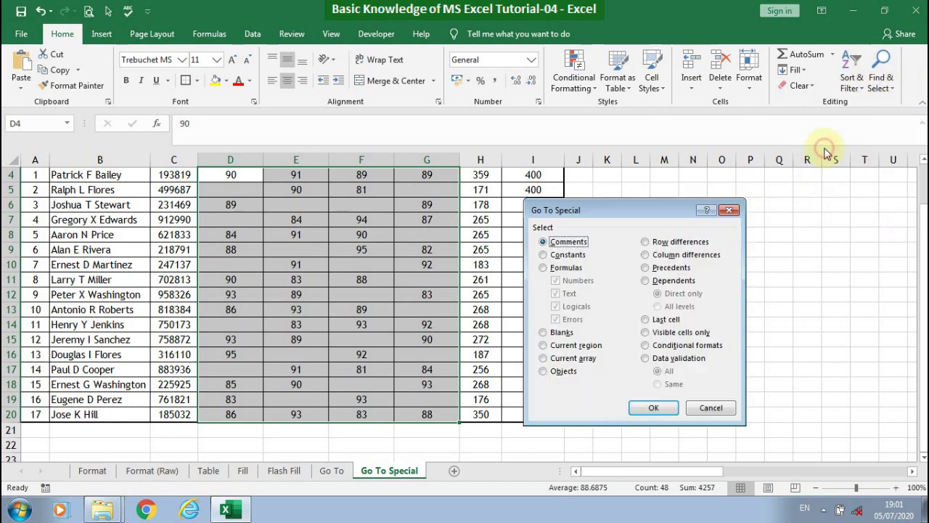
pyautogui.click(553, 333)
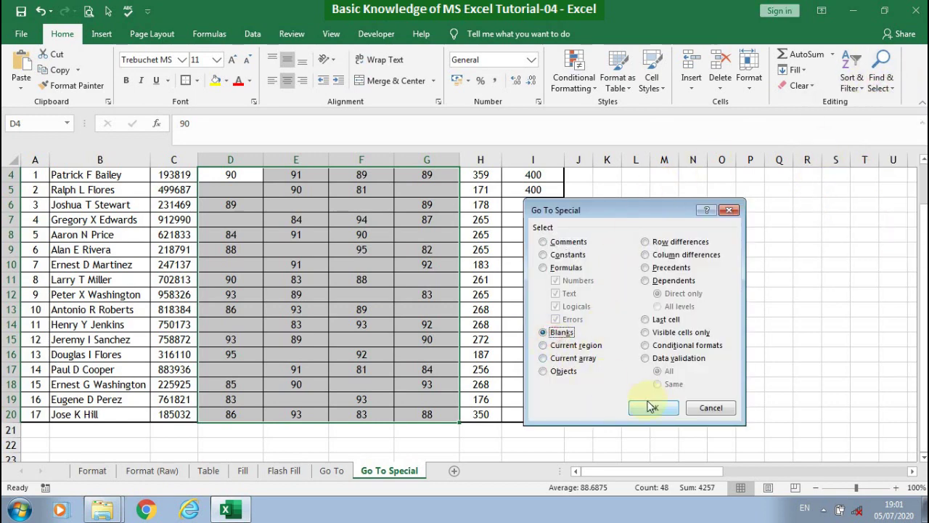
pyautogui.click(652, 406)
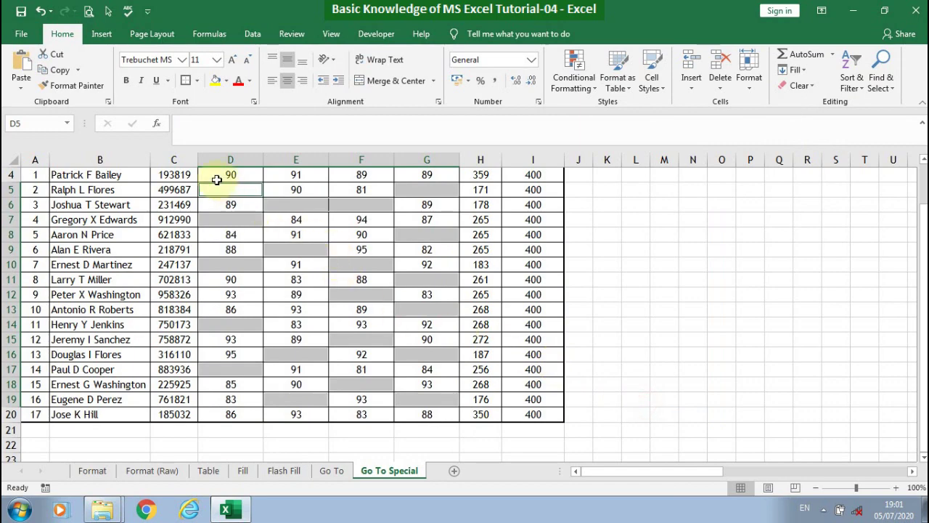
pyautogui.scroll(1, 324, 341)
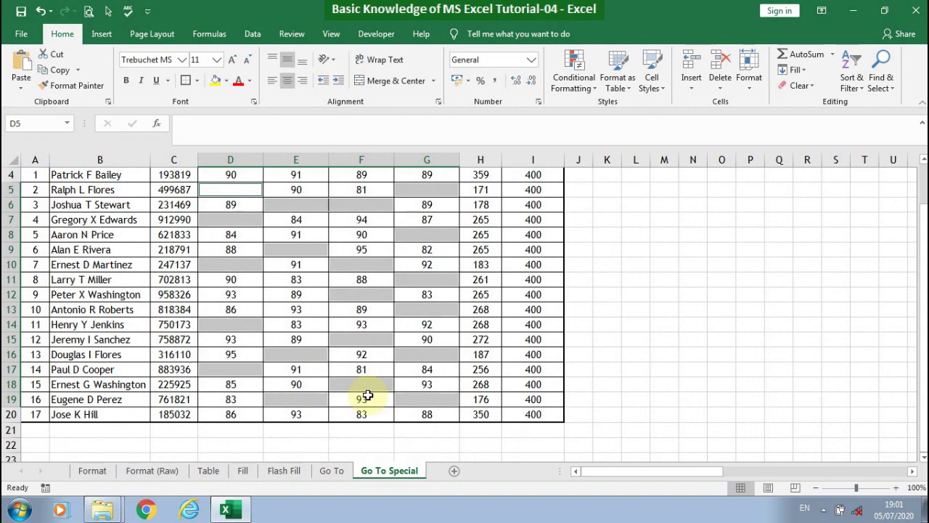
pyautogui.scroll(1, 368, 395)
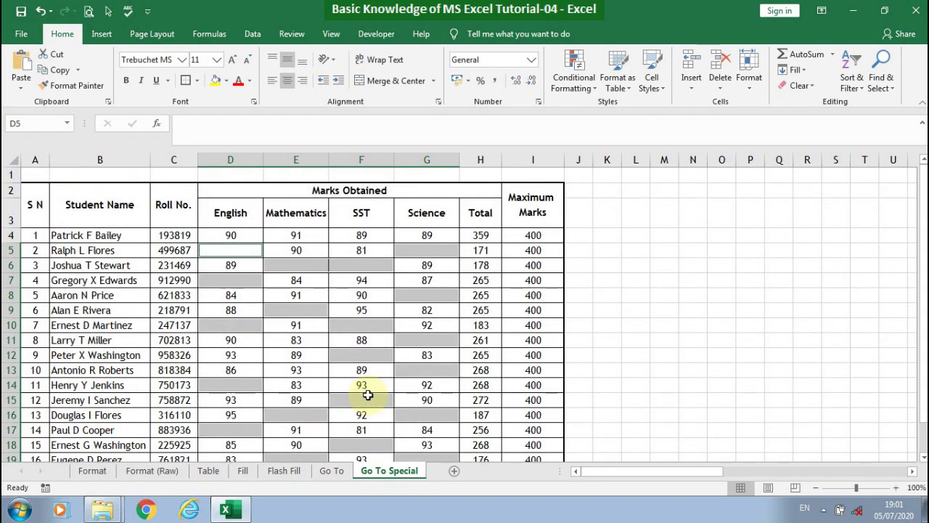
# Step: Fill every selected blank mark with the word Absent and review the table
pyautogui.write('Absent')
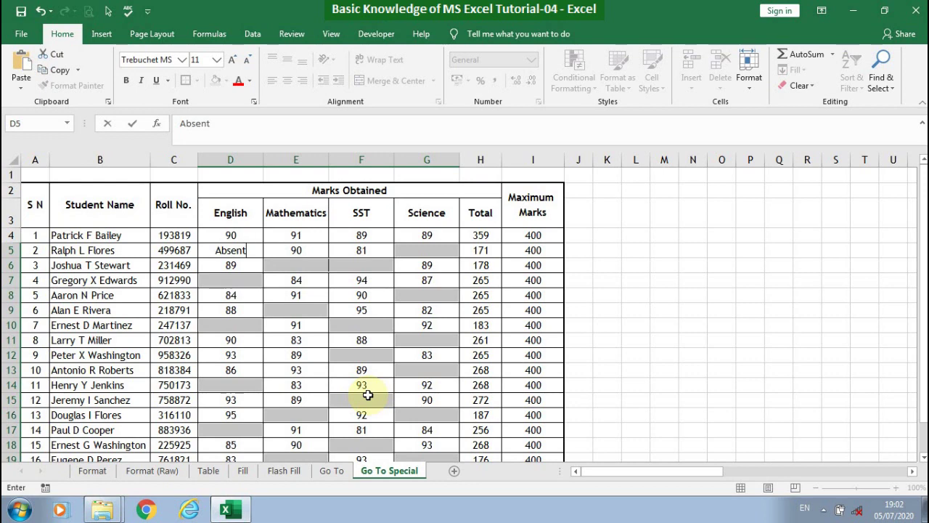
pyautogui.hotkey('ctrl', 'Return')
pyautogui.click(618, 344)
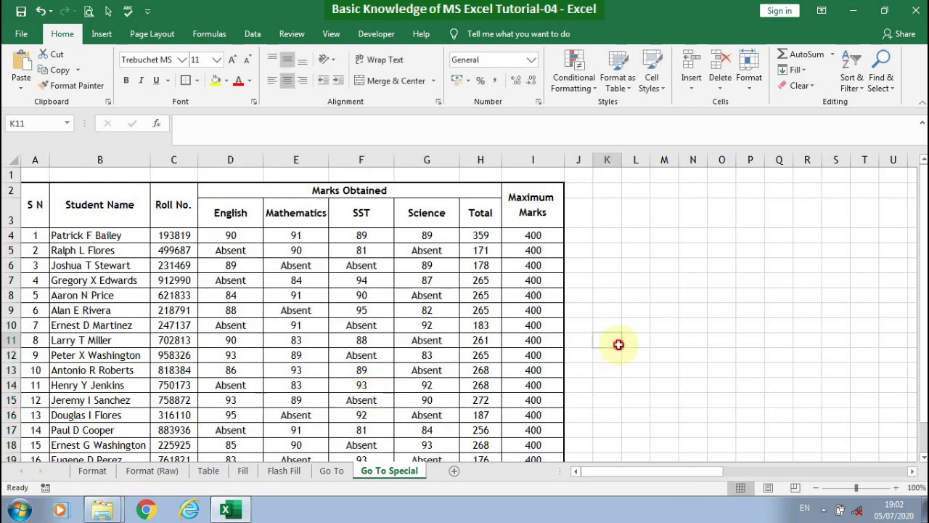
pyautogui.scroll(-2, 418, 333)
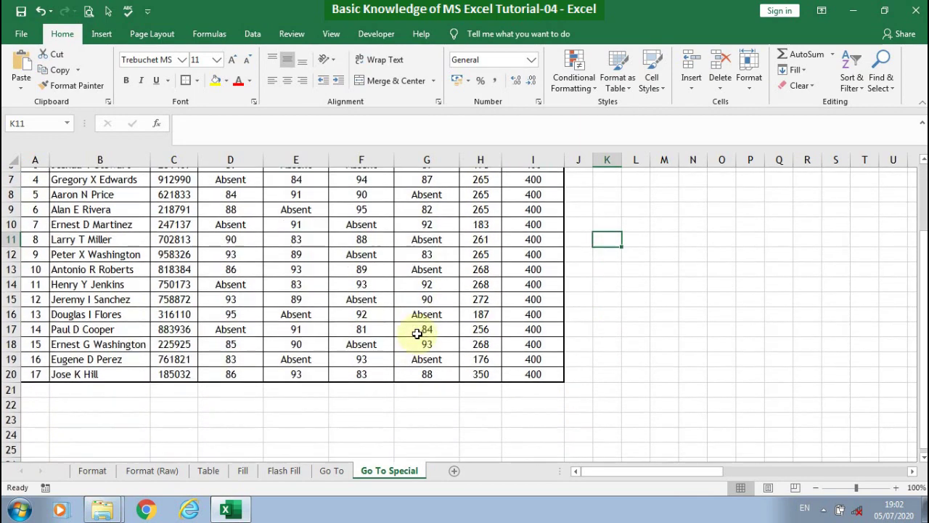
pyautogui.scroll(1, 418, 333)
pyautogui.scroll(1, 417, 334)
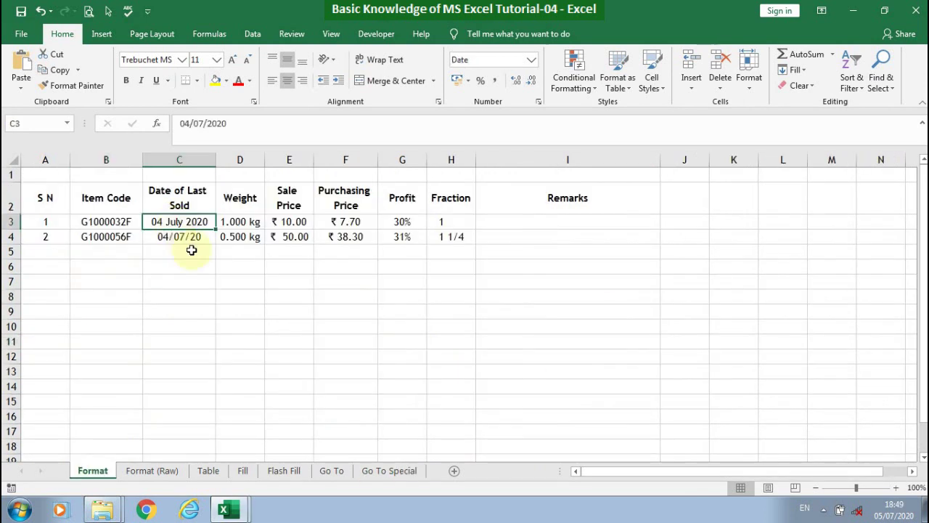
# Step: Check the number formats of the dates, kg weights, prices and fractions in C3 through H4
pyautogui.click(186, 236)
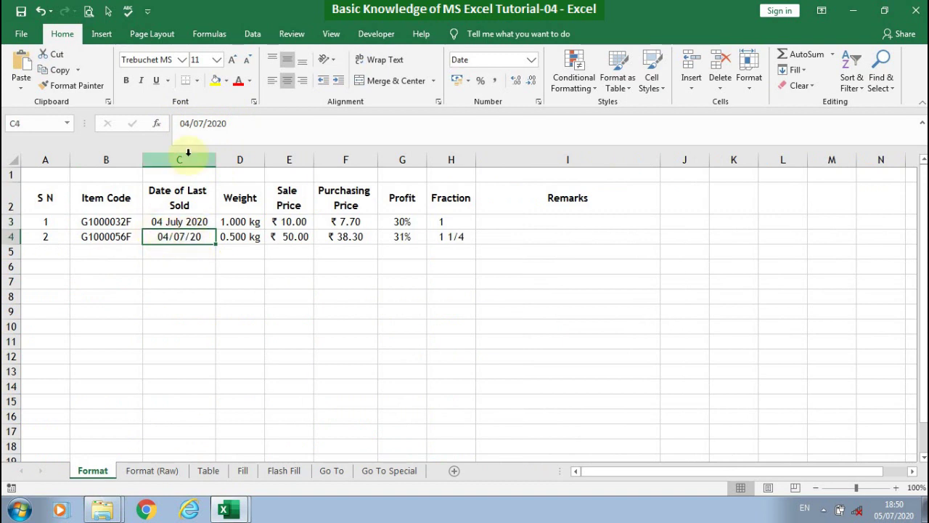
pyautogui.click(239, 222)
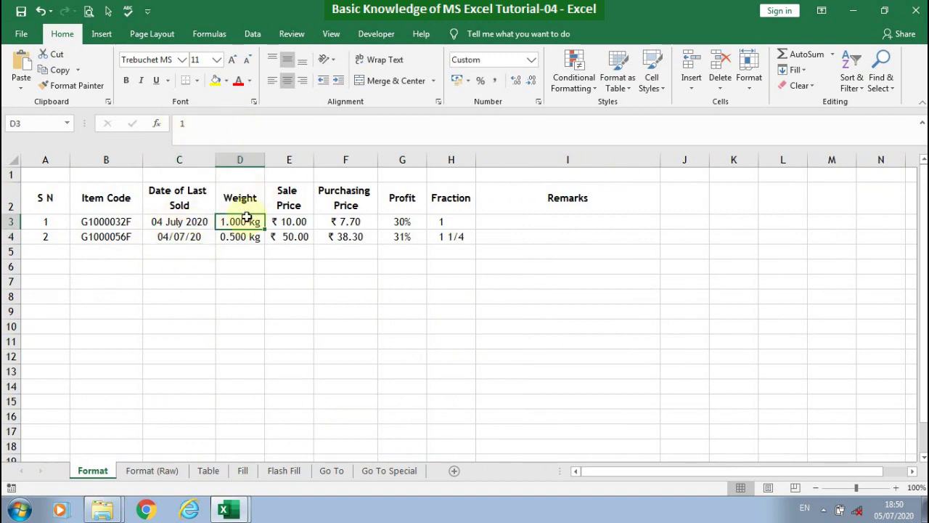
pyautogui.press('Down')
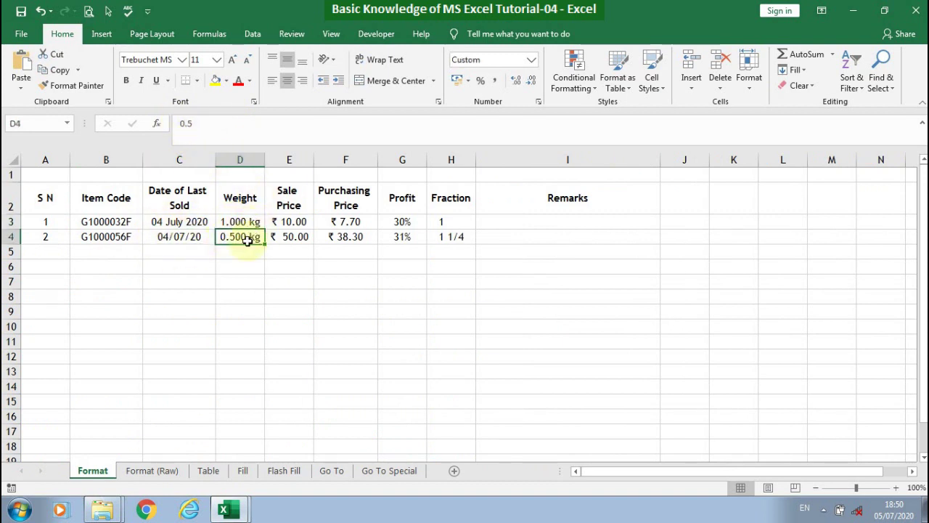
pyautogui.click(292, 222)
pyautogui.press('Down')
pyautogui.click(330, 221)
pyautogui.press('Down')
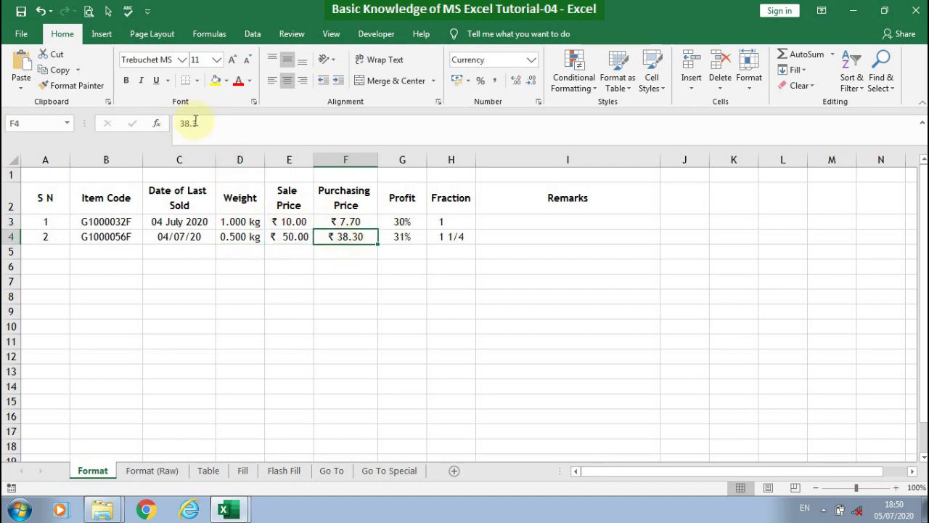
pyautogui.click(444, 222)
pyautogui.press('Down')
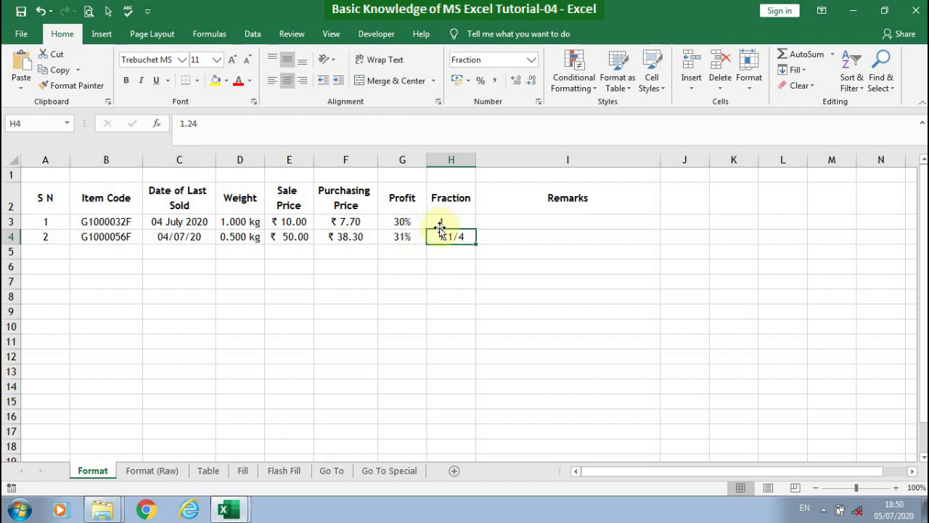
pyautogui.click(190, 225)
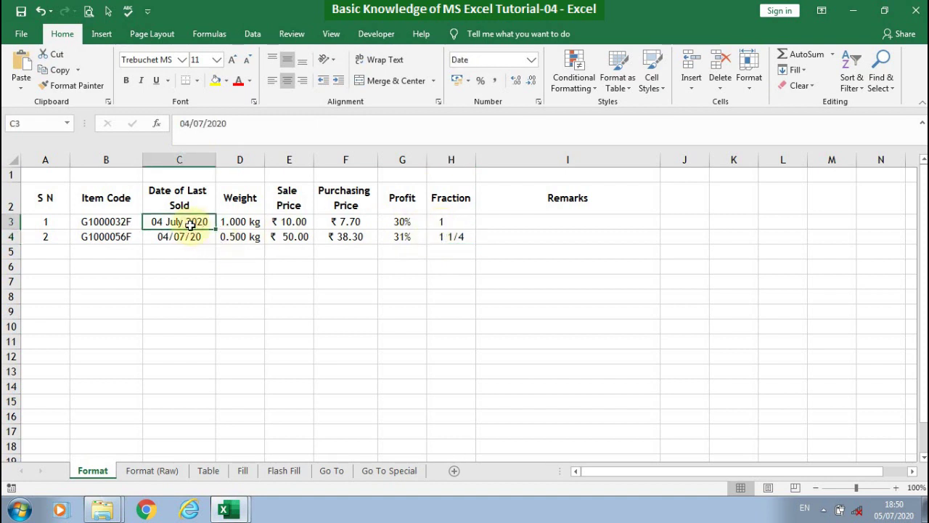
# Step: On Format (Raw), format the row 3 prices E3:F3 as Currency with the ₹ Hindi symbol
pyautogui.hotkey('ctrl', 'pagedown')
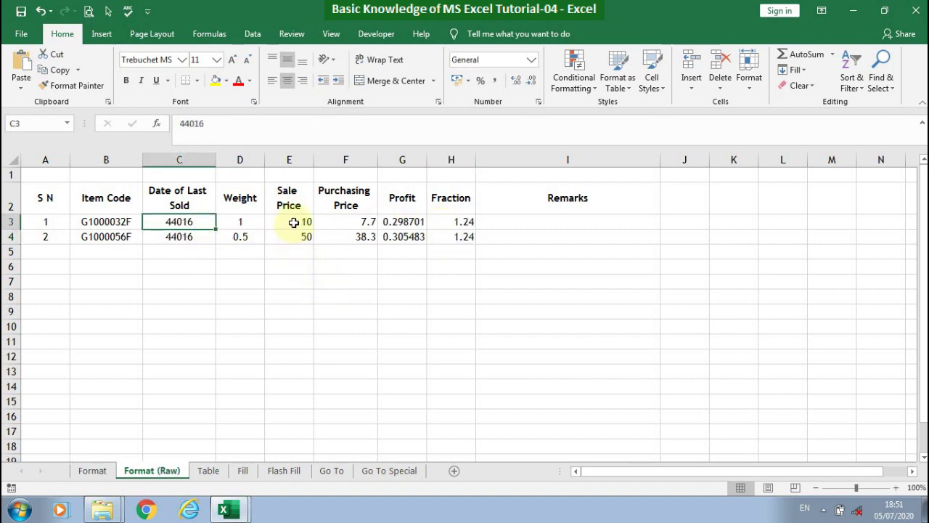
pyautogui.click(293, 222)
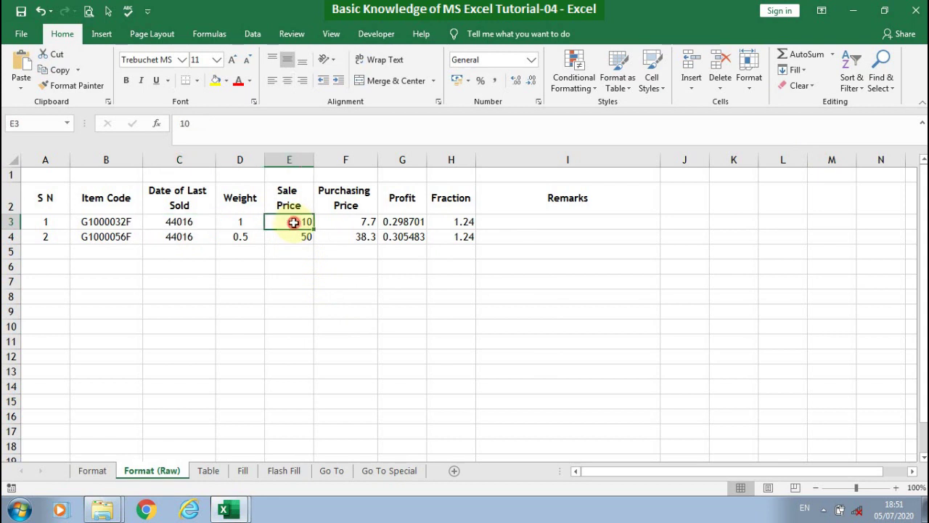
pyautogui.moveTo(342, 220); pyautogui.dragTo(349, 218)
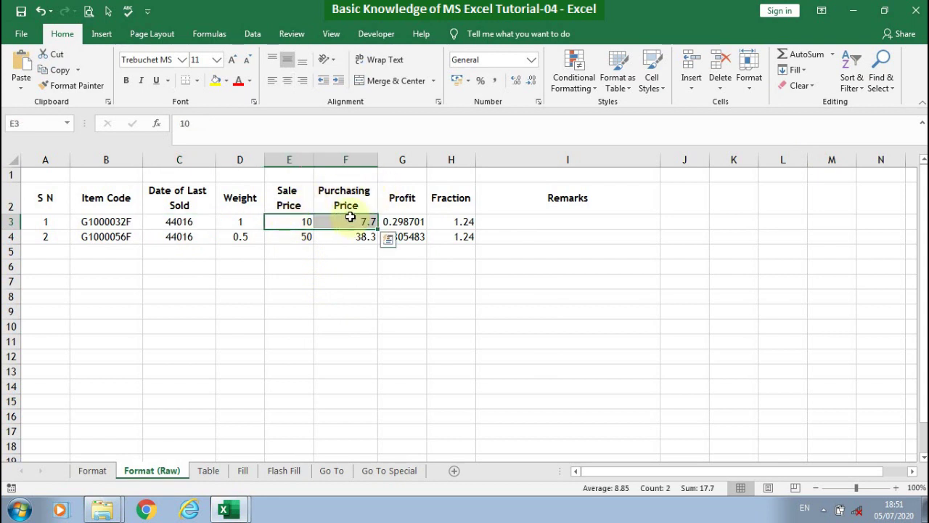
pyautogui.click(538, 103)
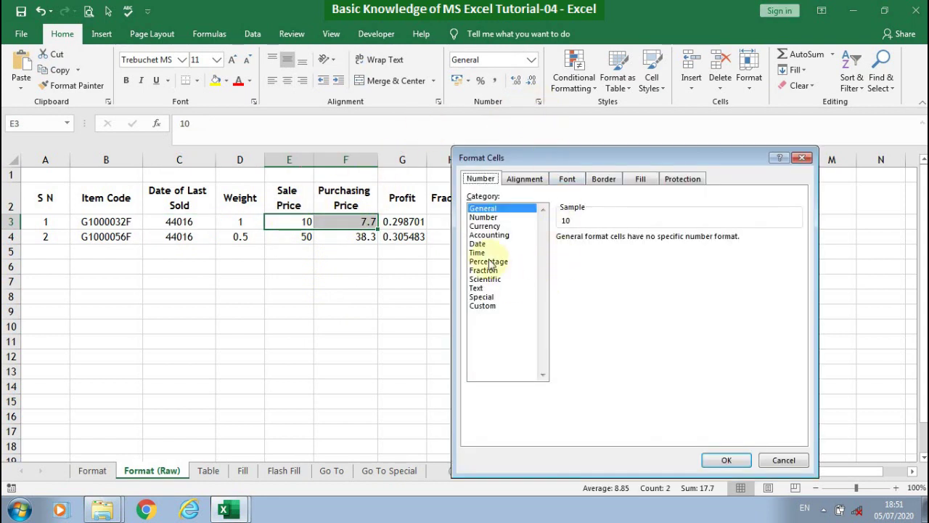
pyautogui.click(486, 226)
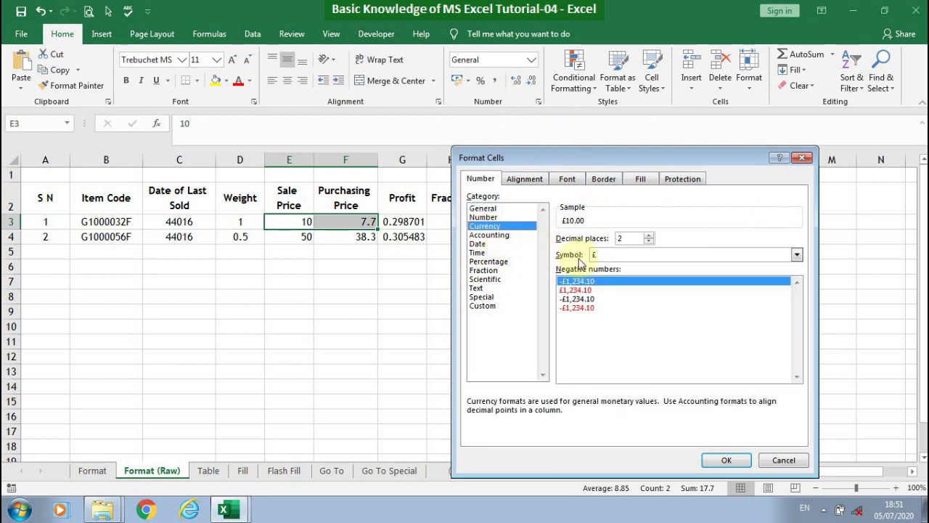
pyautogui.click(682, 255)
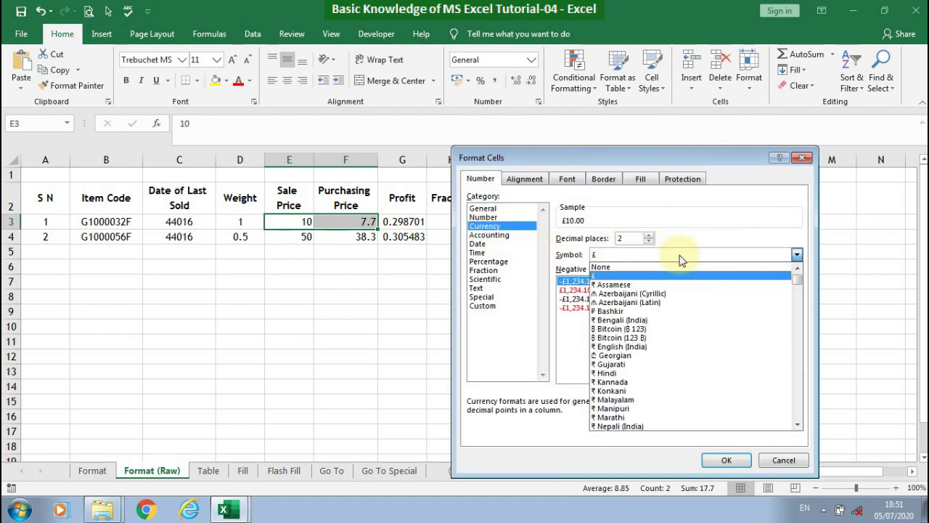
pyautogui.click(609, 376)
pyautogui.click(722, 460)
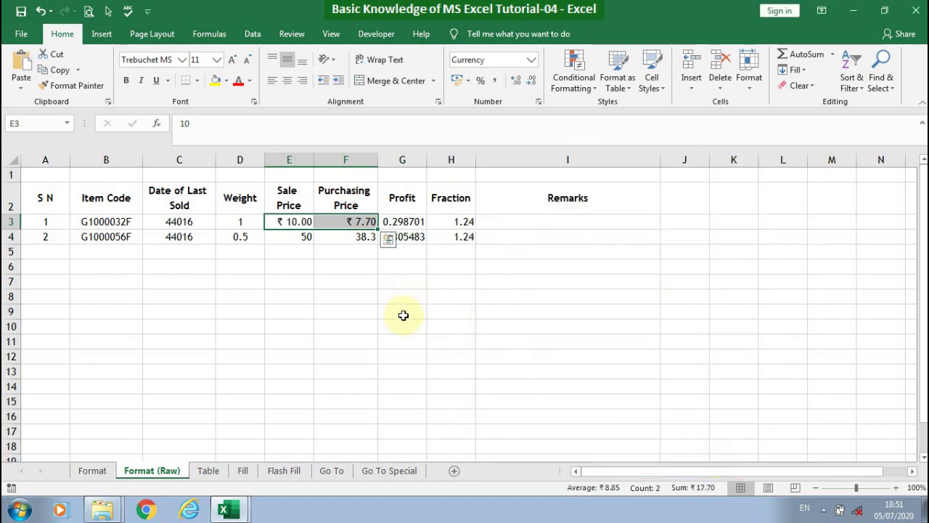
# Step: Format the row 4 prices E4:F4 as Accounting with the ₹ symbol
pyautogui.moveTo(298, 236); pyautogui.dragTo(334, 236)
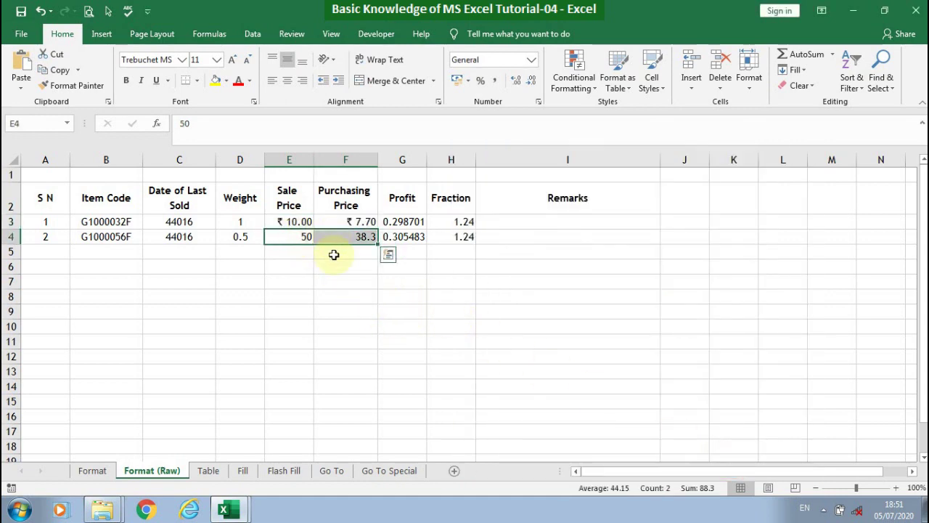
pyautogui.click(538, 101)
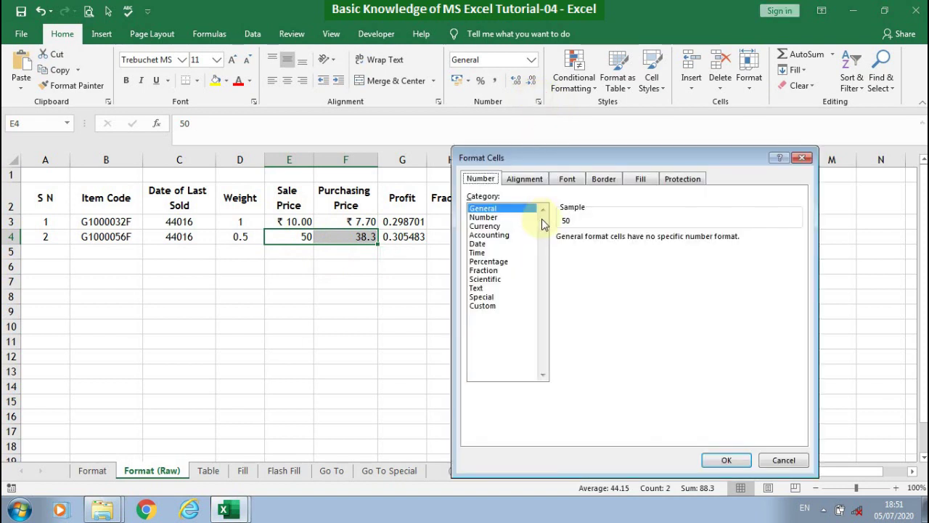
pyautogui.click(487, 235)
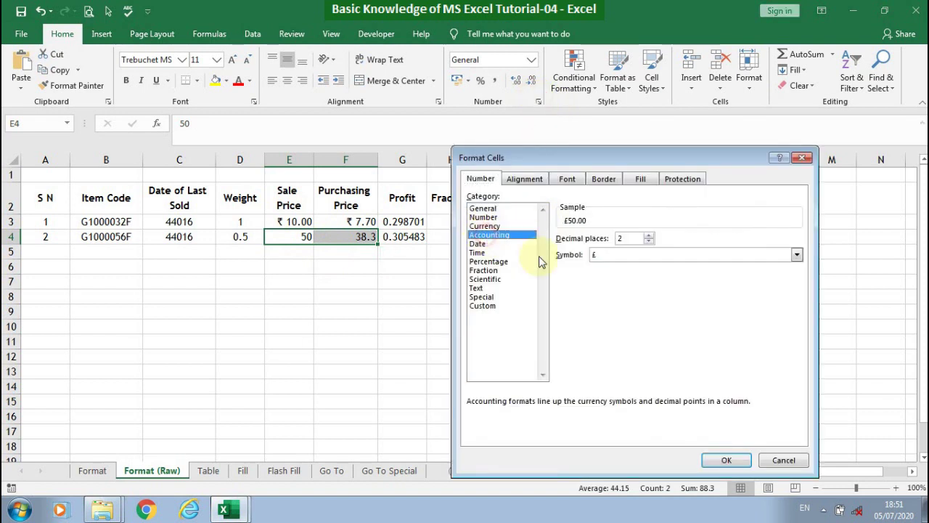
pyautogui.click(599, 256)
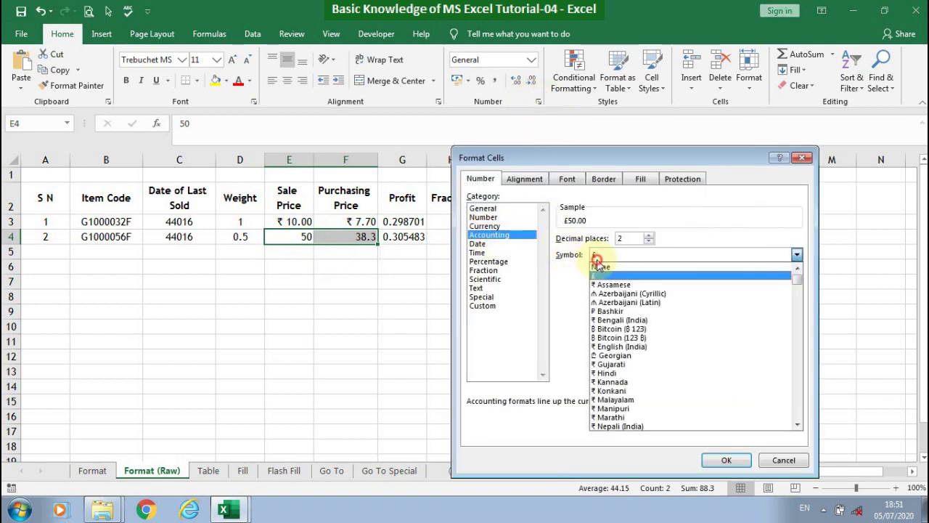
pyautogui.click(617, 379)
pyautogui.click(716, 460)
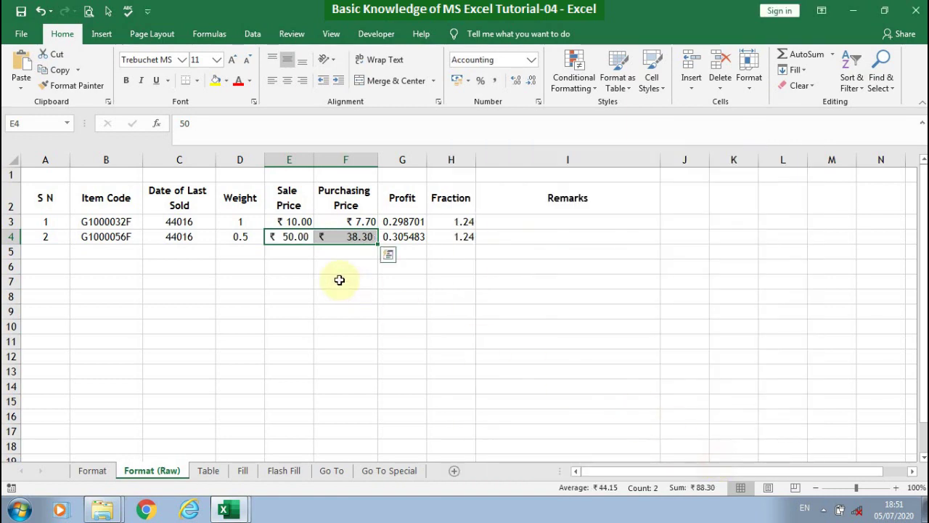
pyautogui.click(432, 279)
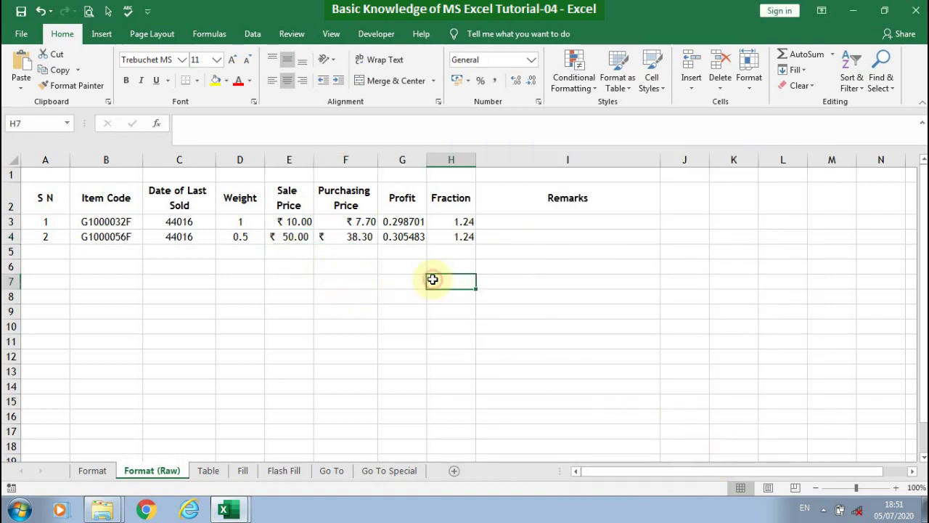
# Step: Choose the Percentage format for the Profit values G3:G4
pyautogui.moveTo(396, 223); pyautogui.dragTo(404, 237)
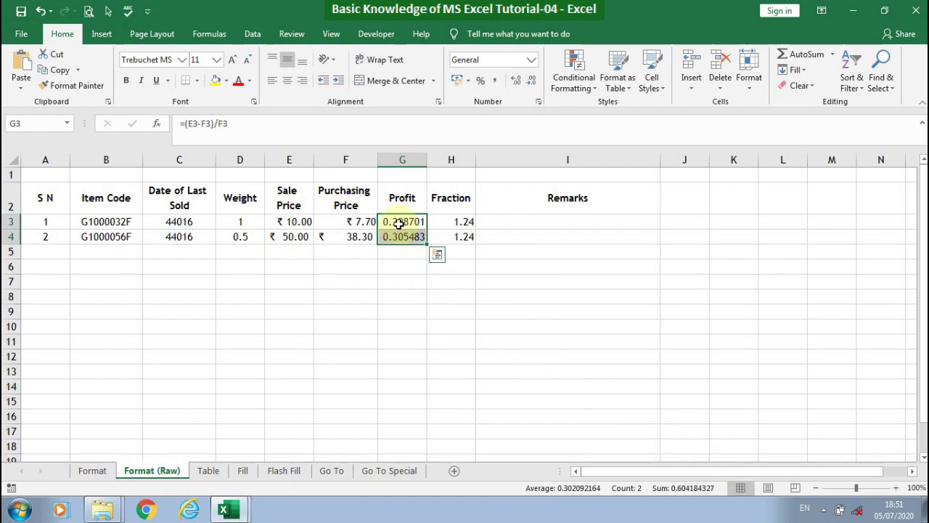
pyautogui.click(538, 101)
pyautogui.click(488, 261)
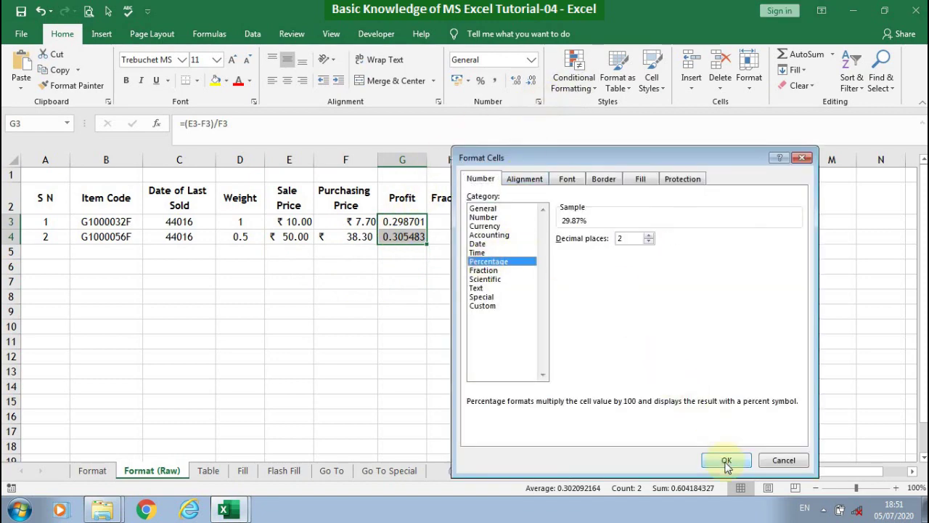
# Step: Apply Percentage to G3:G4 with 1 decimal place, showing 29.9% and 30.5%
pyautogui.click(726, 460)
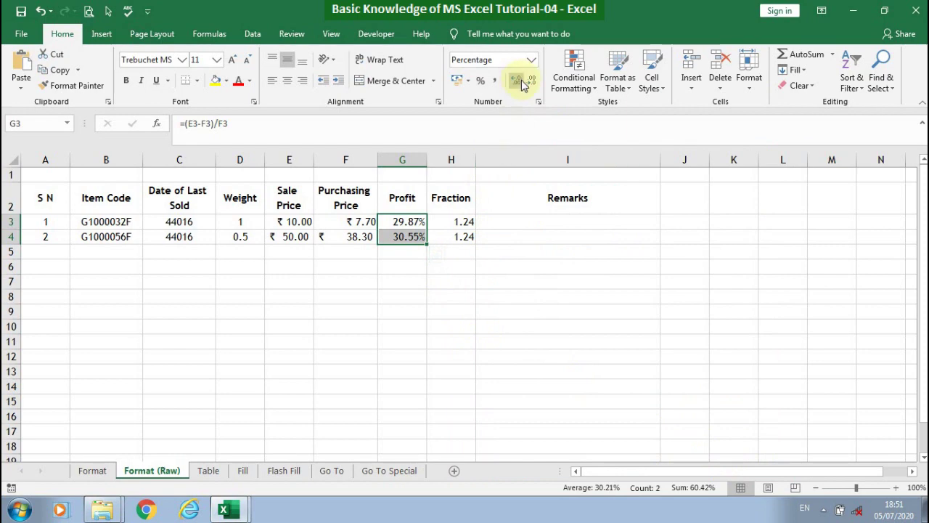
pyautogui.click(538, 101)
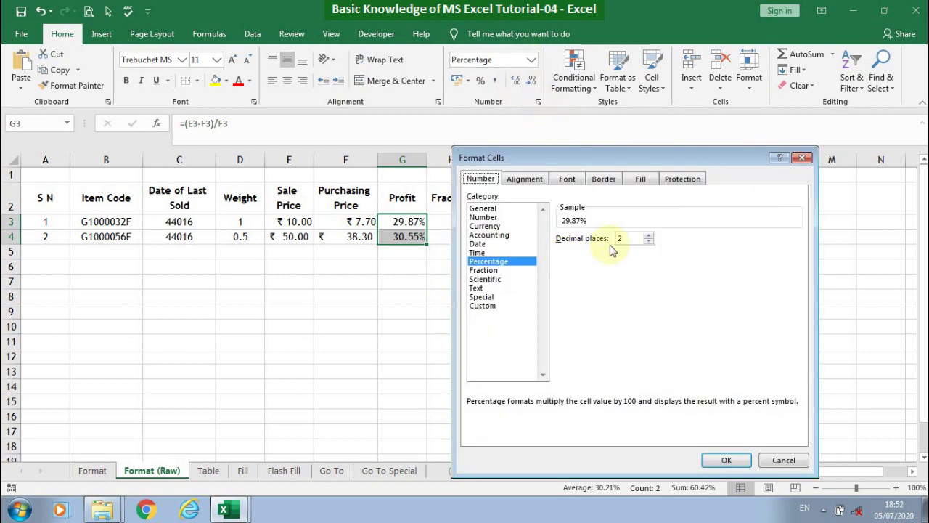
pyautogui.click(648, 242)
pyautogui.click(648, 242)
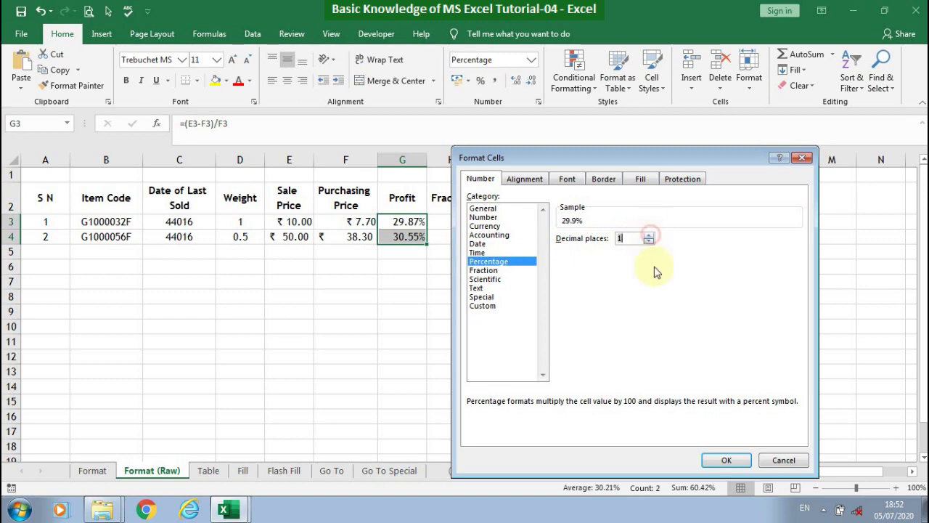
pyautogui.click(726, 460)
pyautogui.click(490, 292)
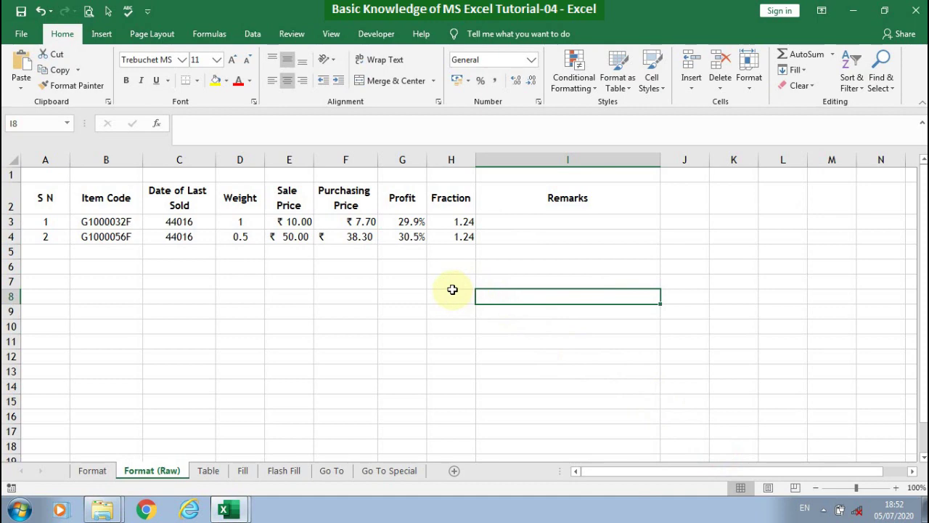
# Step: Apply the '14 March 2012' long date format to Date of Last Sold C3:C4
pyautogui.click(175, 222)
pyautogui.moveTo(175, 222); pyautogui.dragTo(179, 237)
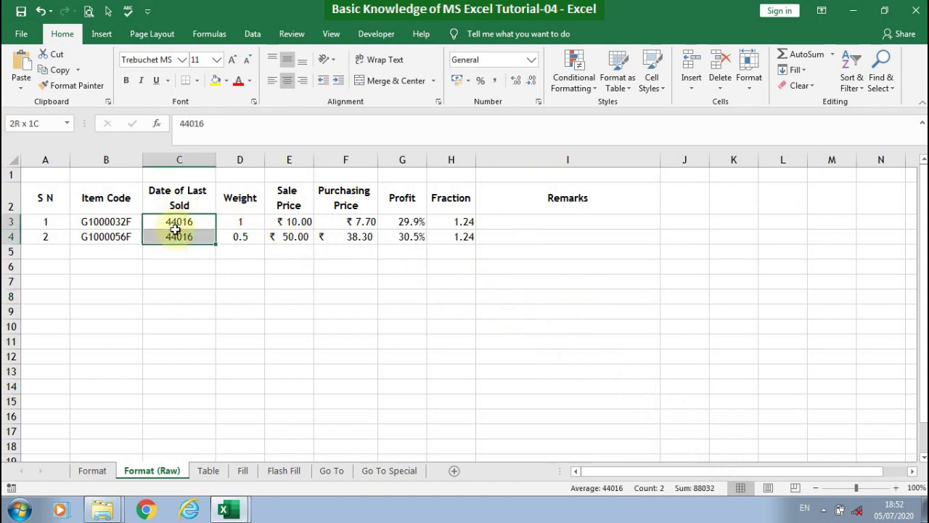
pyautogui.click(538, 102)
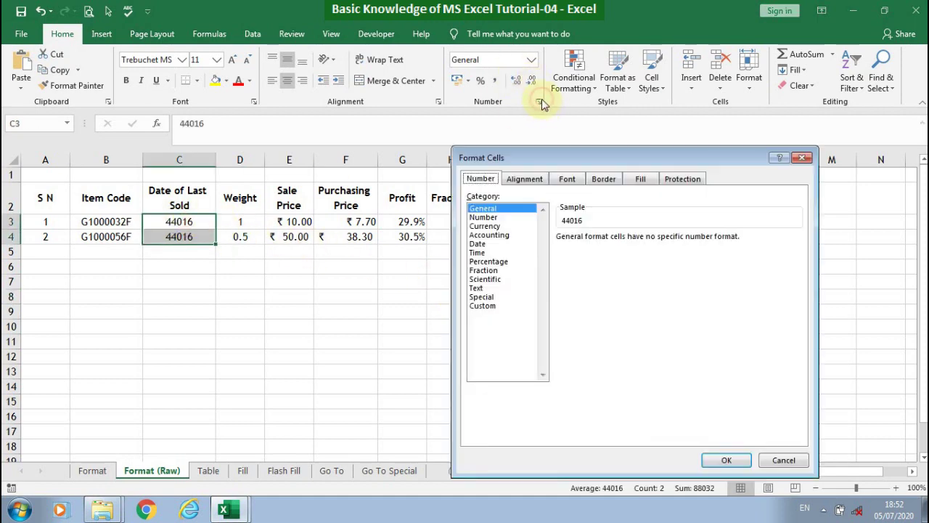
pyautogui.click(481, 244)
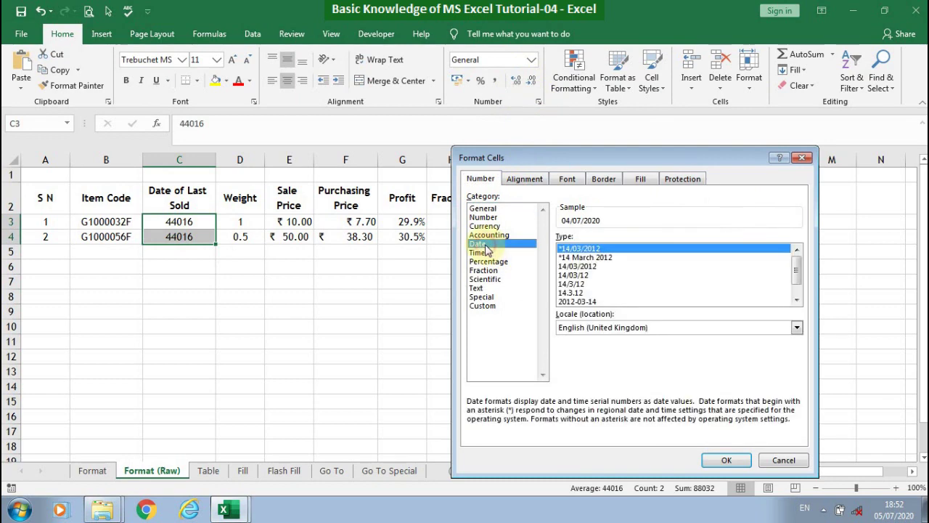
pyautogui.click(585, 257)
pyautogui.click(723, 461)
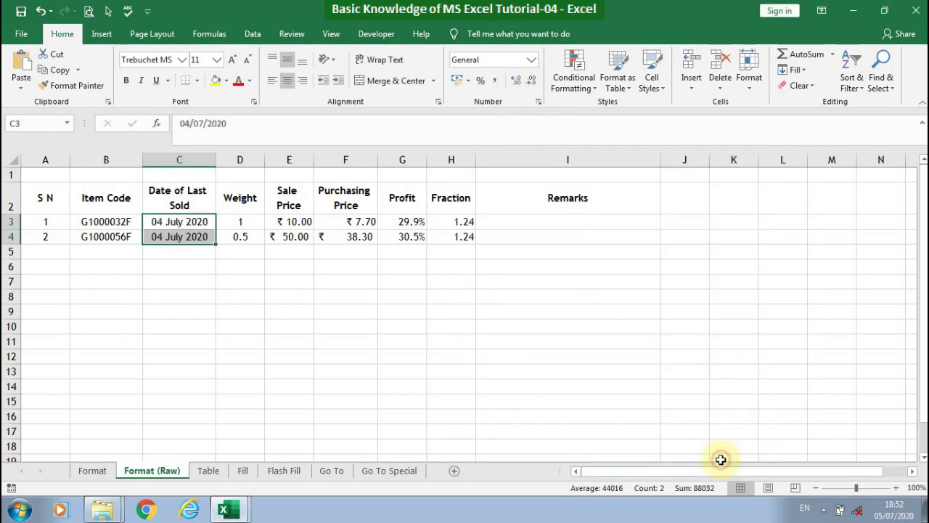
# Step: Change C4 to the short '14/03/12' date style so it reads 04/07/20
pyautogui.click(187, 236)
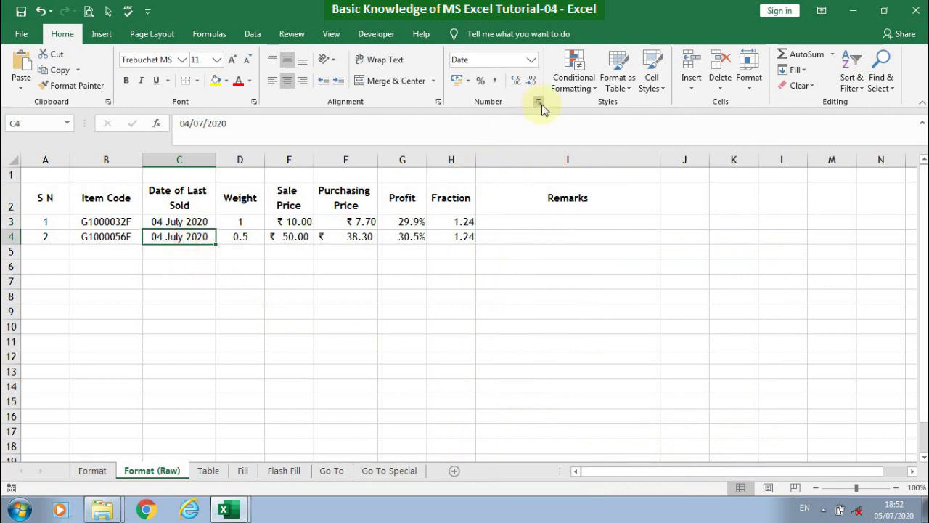
pyautogui.click(539, 101)
pyautogui.click(572, 275)
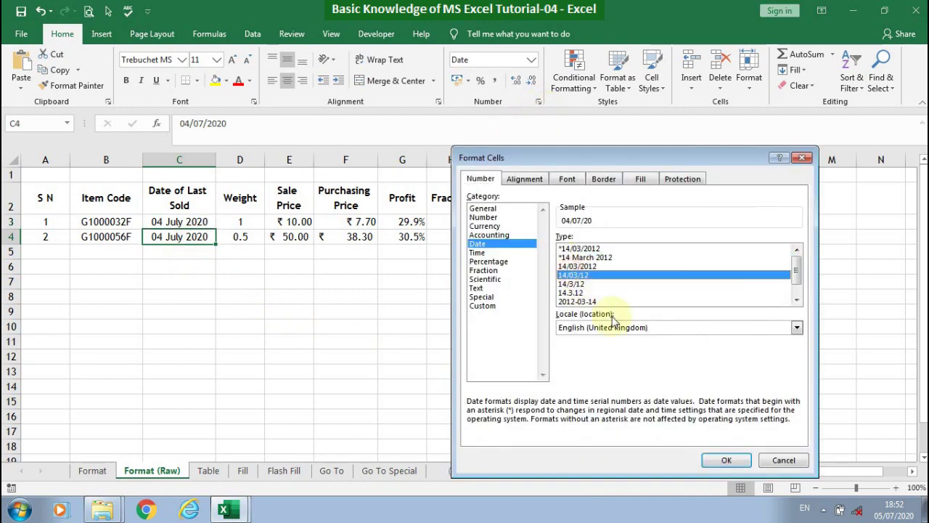
pyautogui.click(719, 459)
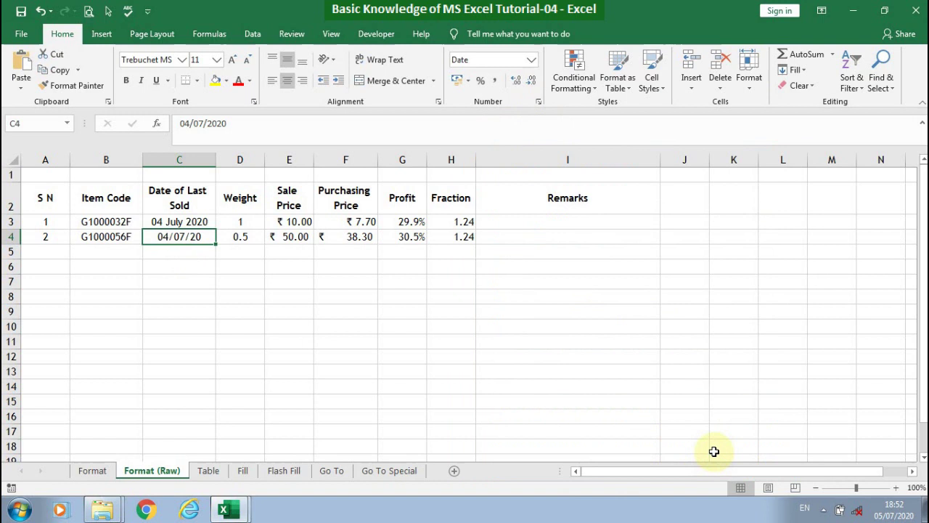
pyautogui.click(450, 220)
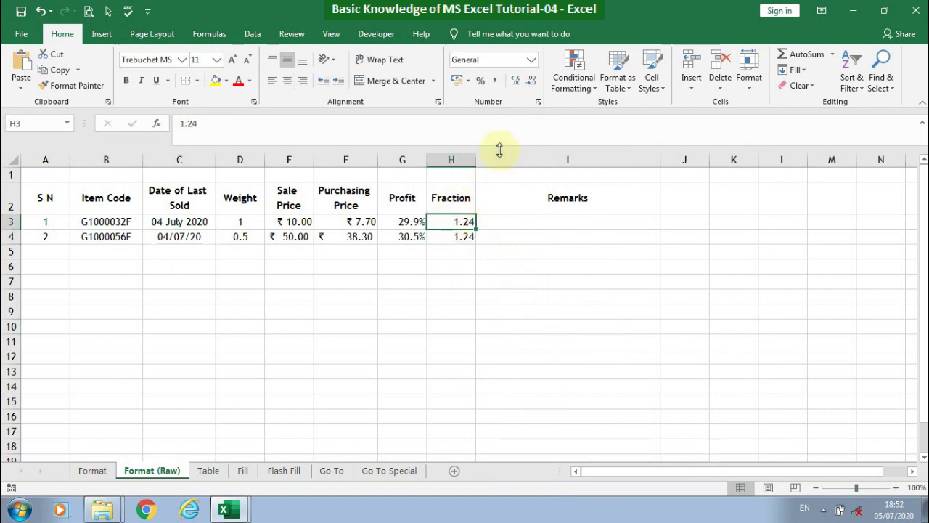
# Step: Format H3 as an up-to-one-digit fraction, showing 1 1/4
pyautogui.click(539, 103)
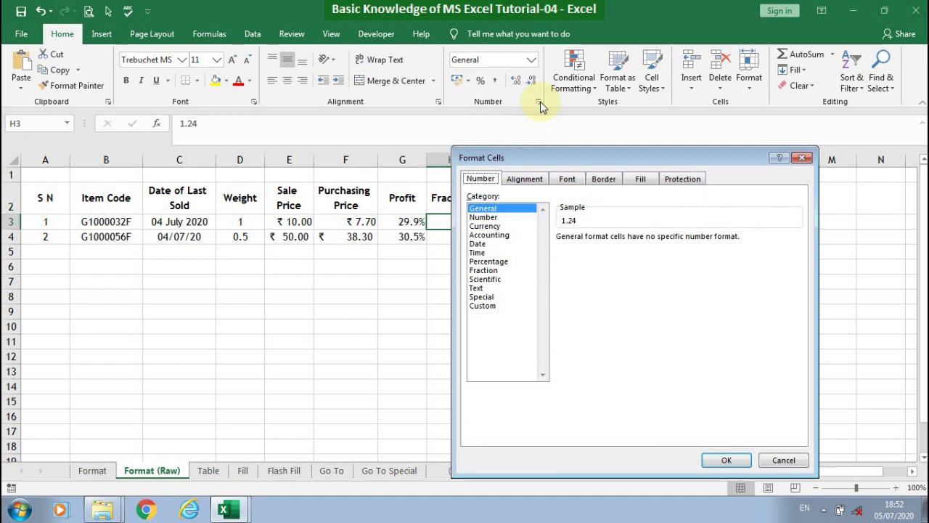
pyautogui.click(483, 271)
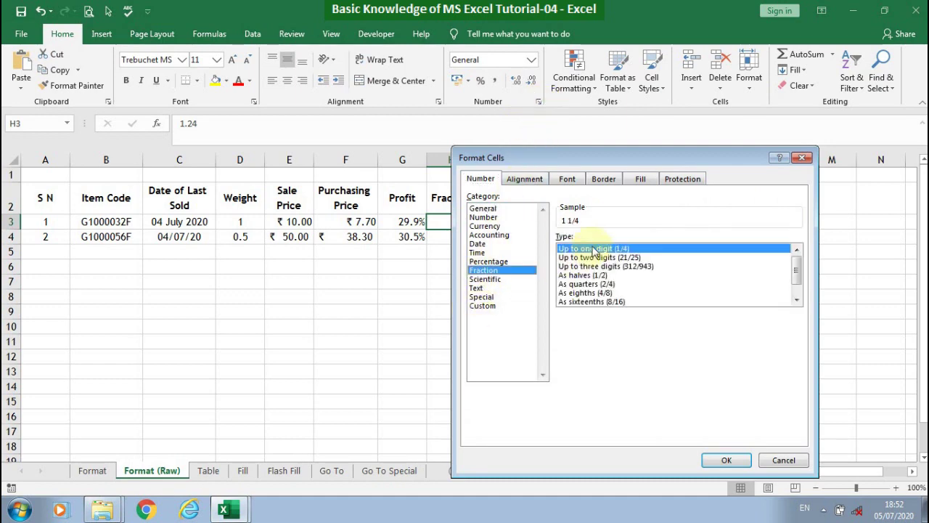
pyautogui.click(727, 460)
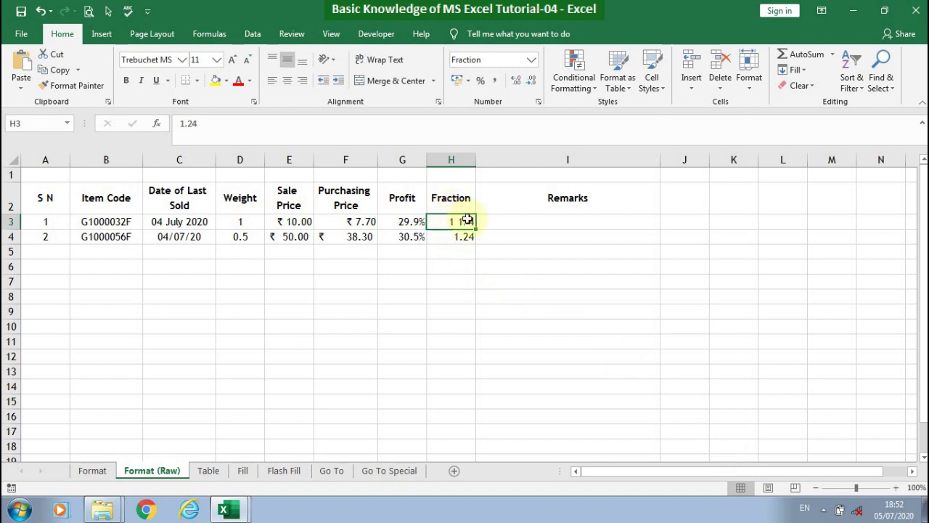
# Step: Format H4 as a fraction in halves (1/2), so it shows 1
pyautogui.click(455, 237)
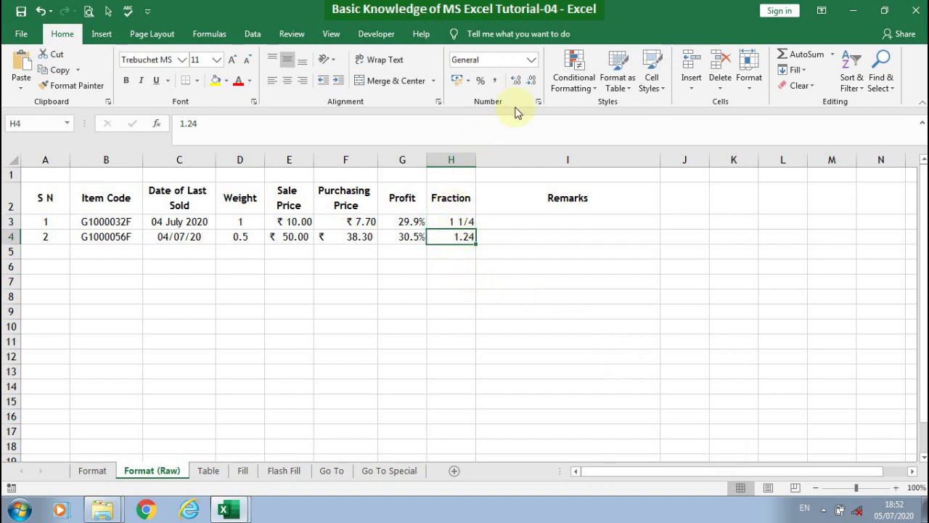
pyautogui.click(538, 102)
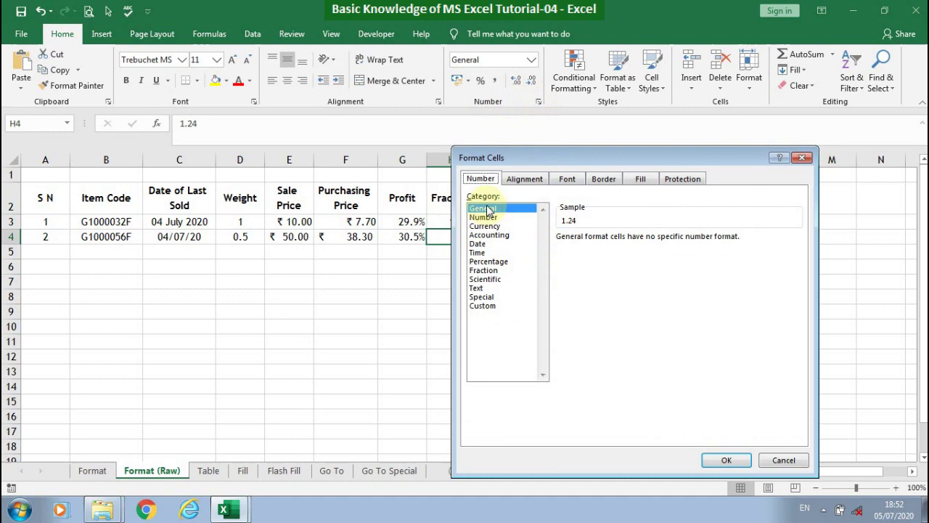
pyautogui.click(483, 270)
pyautogui.click(589, 276)
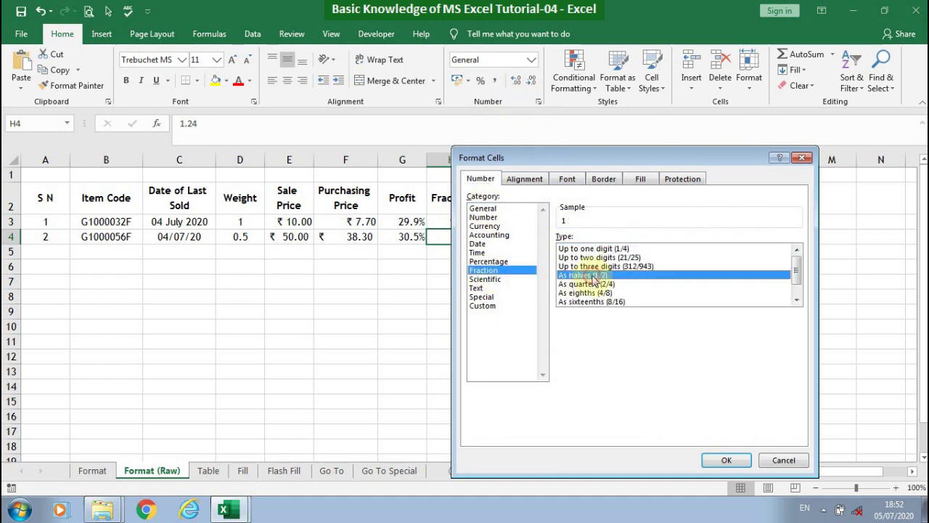
pyautogui.click(724, 459)
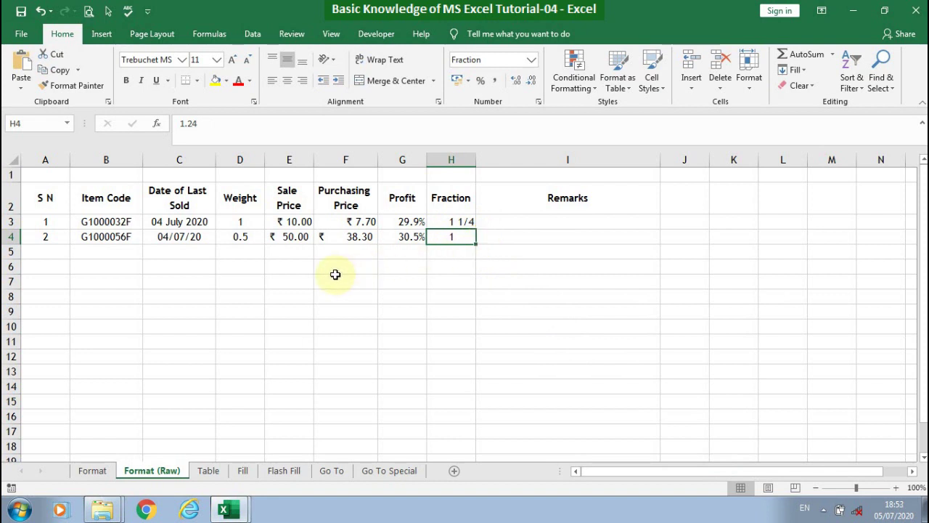
pyautogui.click(249, 222)
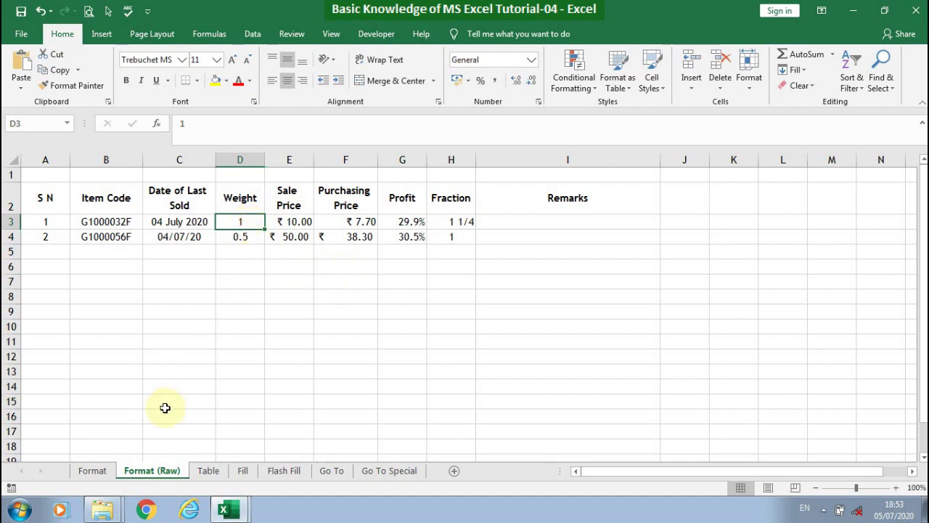
# Step: Look at the Weight cells on the Format sheet, then return to Format (Raw)
pyautogui.click(101, 470)
pyautogui.moveTo(226, 225); pyautogui.dragTo(231, 238)
pyautogui.hotkey('ctrl', 'v')
pyautogui.press('Escape')
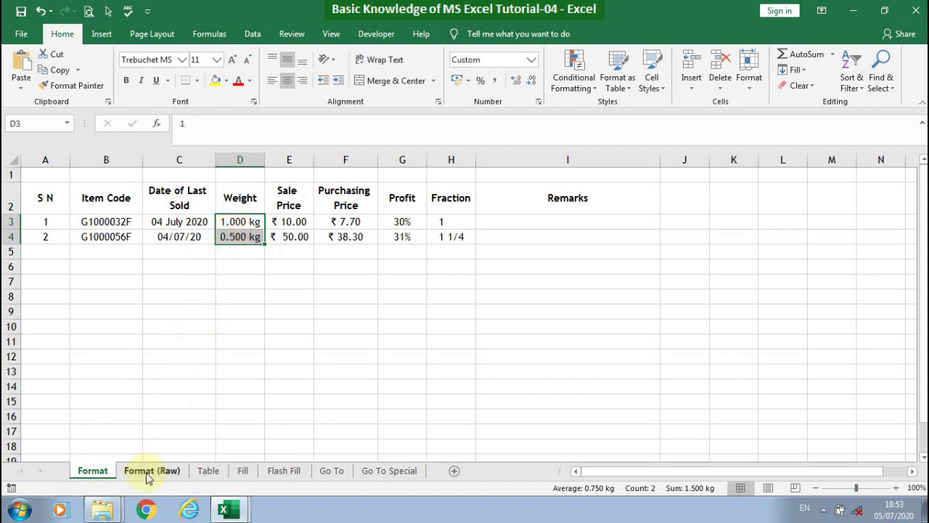
pyautogui.click(153, 472)
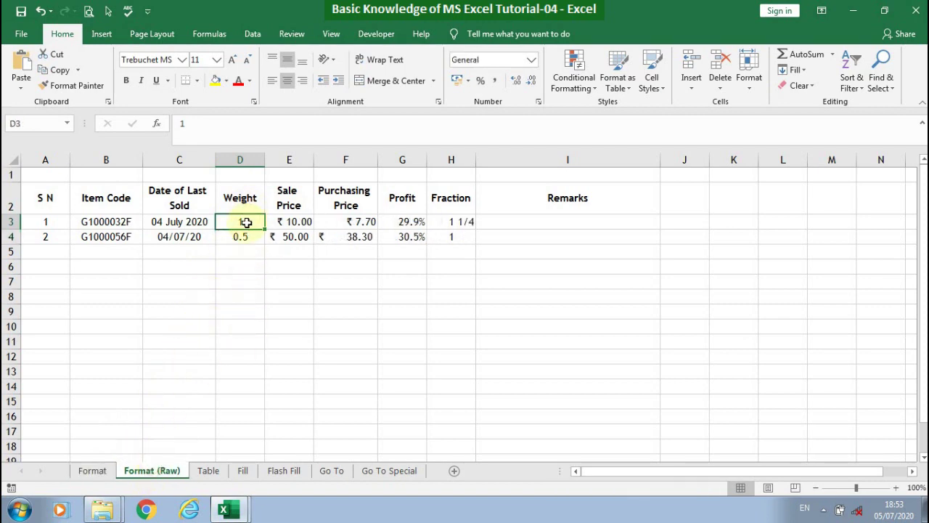
# Step: Give Weight D3:D4 the custom format 0.000 "kg", showing 1.000 kg and 0.500 kg
pyautogui.moveTo(245, 222); pyautogui.dragTo(246, 240)
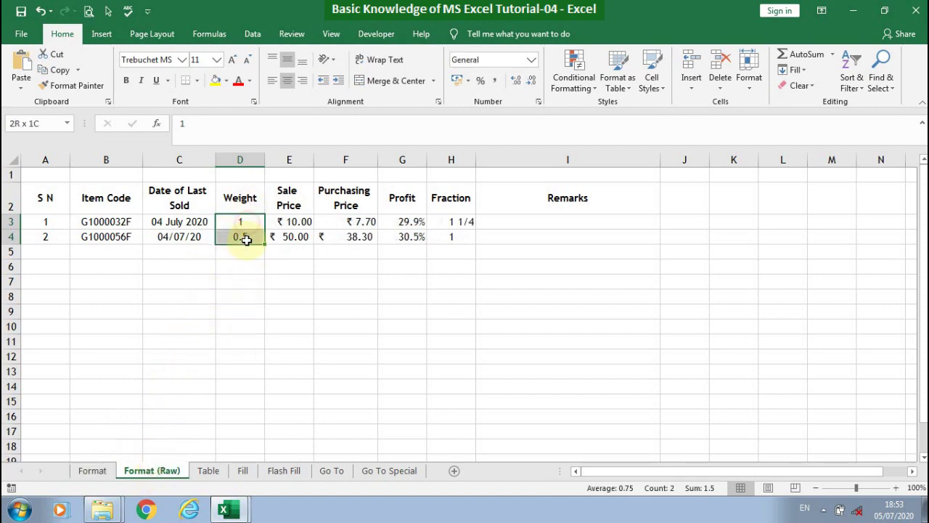
pyautogui.click(541, 102)
pyautogui.click(483, 306)
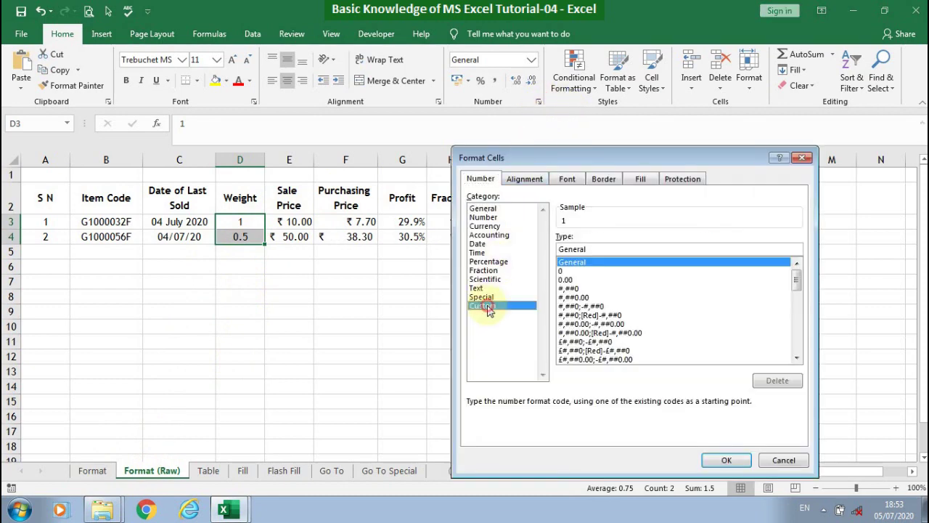
pyautogui.doubleClick(594, 249)
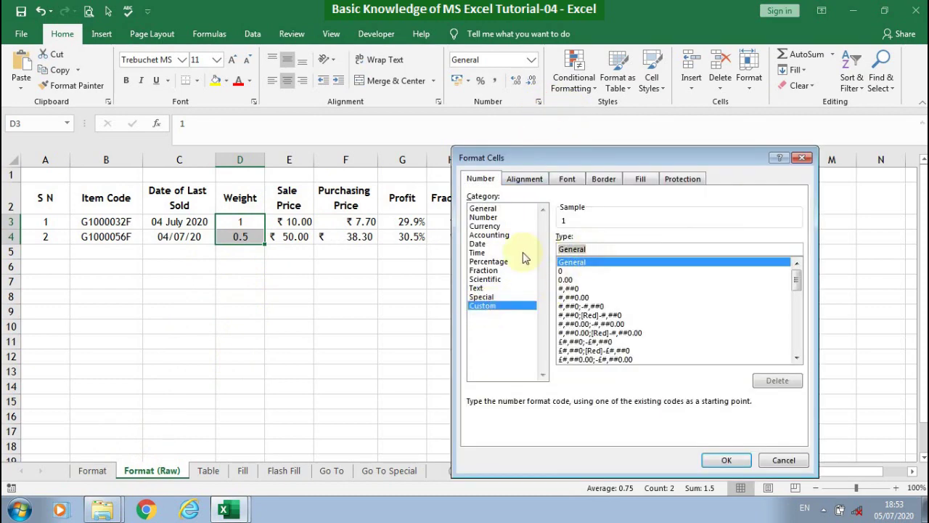
pyautogui.write('0.000 "kg')
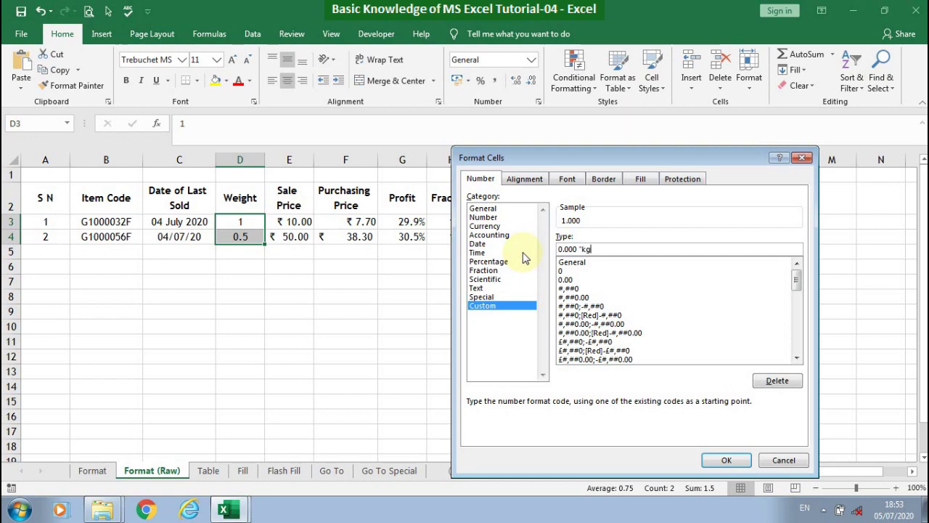
pyautogui.click(724, 459)
pyautogui.click(256, 265)
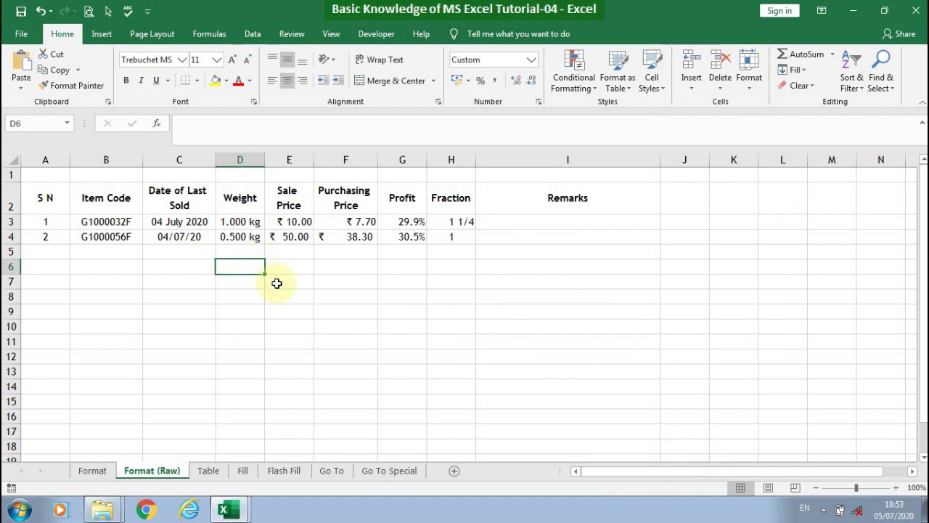
pyautogui.moveTo(241, 222); pyautogui.dragTo(247, 237)
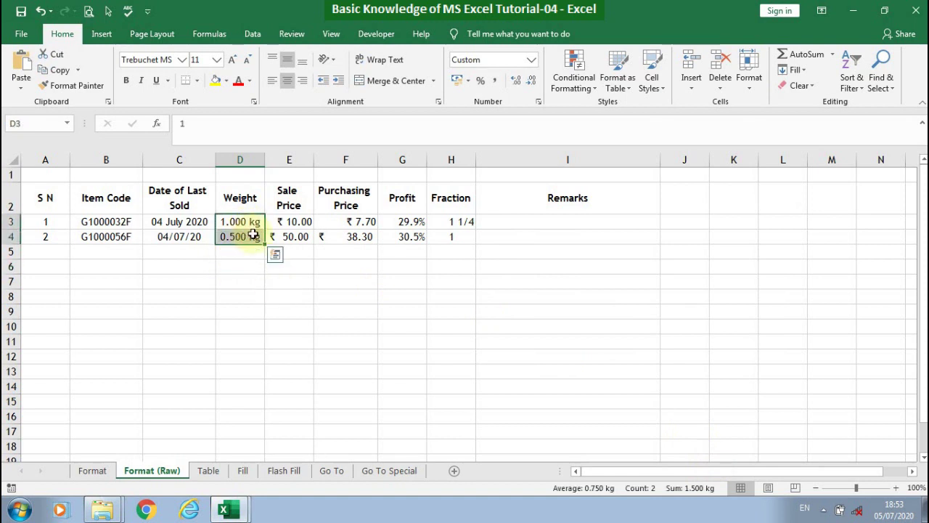
pyautogui.click(376, 267)
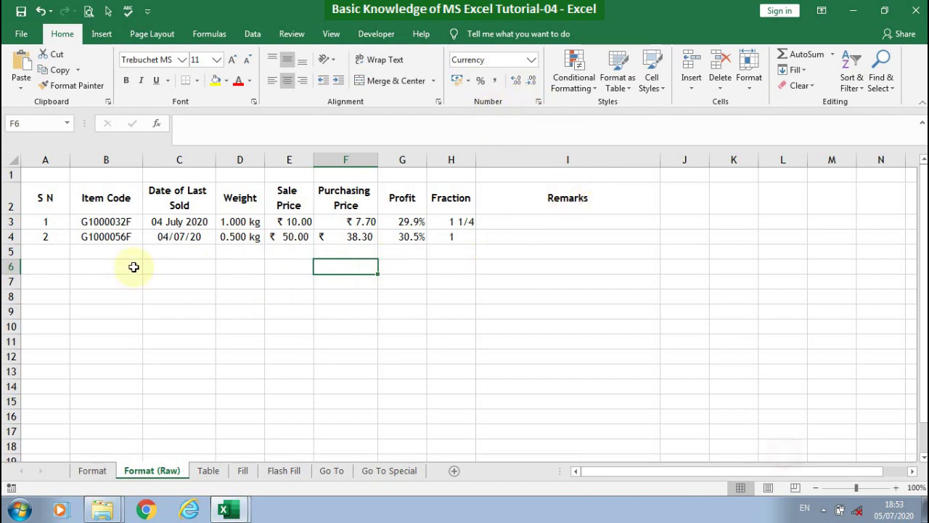
# Step: Apply the Number format to S N values A3:A4 and strip their decimal places
pyautogui.moveTo(38, 218); pyautogui.dragTo(42, 237)
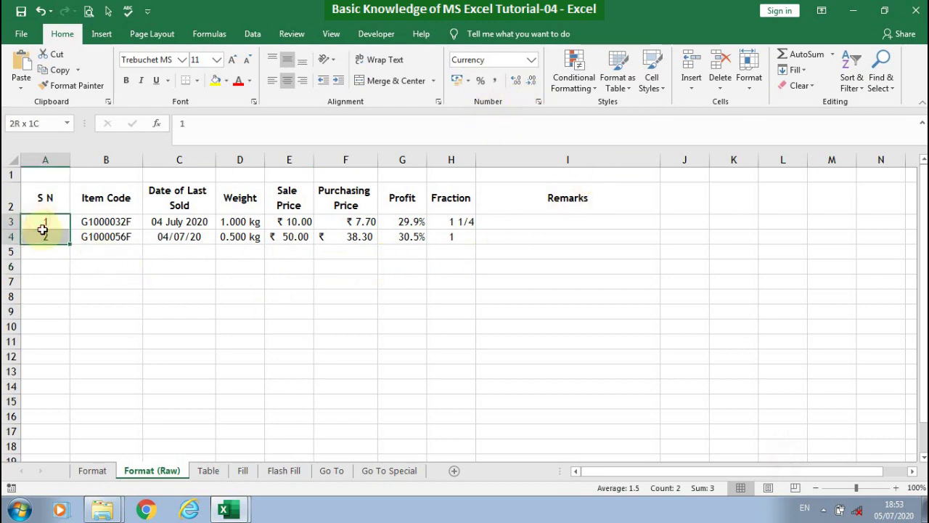
pyautogui.click(532, 60)
pyautogui.click(505, 113)
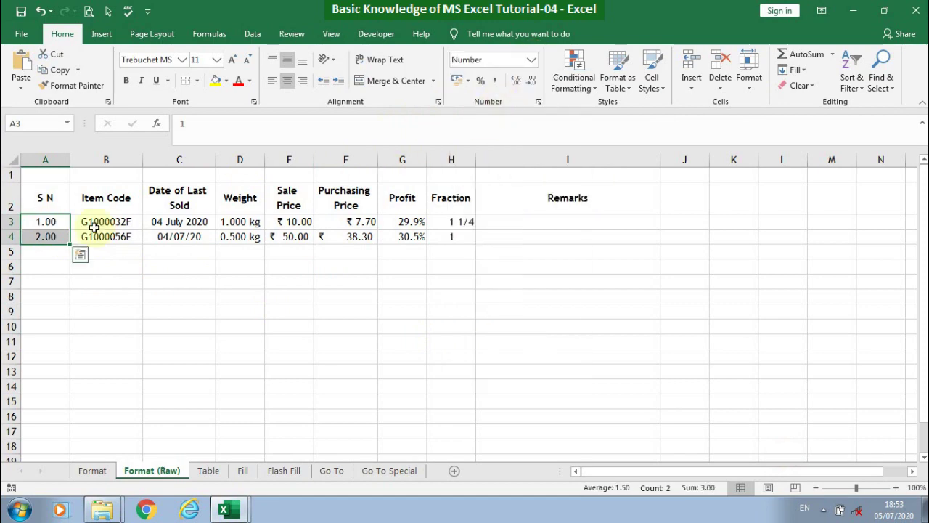
pyautogui.click(531, 80)
pyautogui.click(531, 80)
pyautogui.click(516, 81)
pyautogui.click(515, 82)
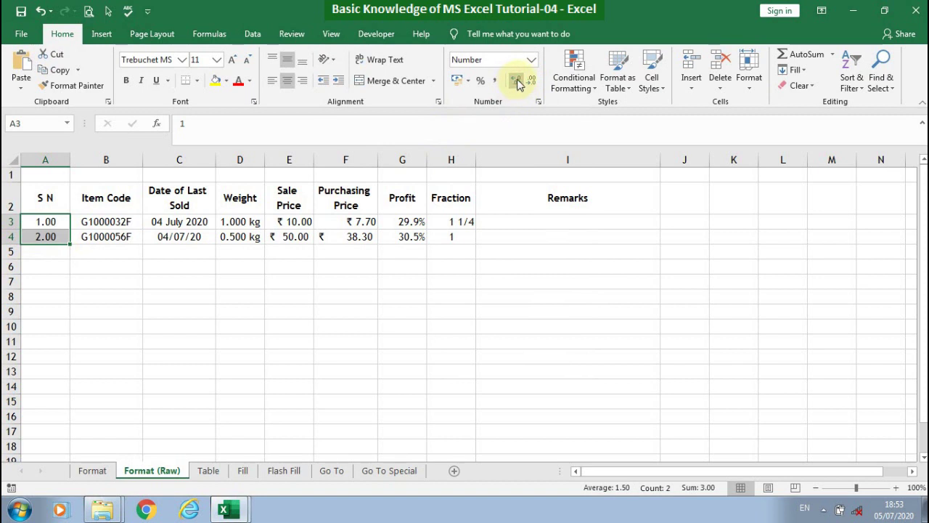
pyautogui.click(531, 81)
pyautogui.click(531, 80)
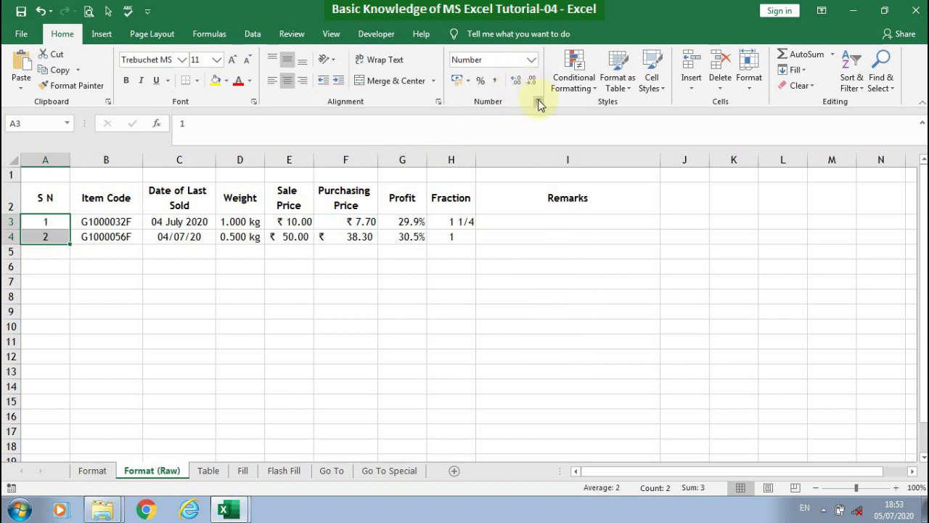
# Step: Adjust the S N decimal places until they read as whole numbers 1 and 2
pyautogui.click(539, 102)
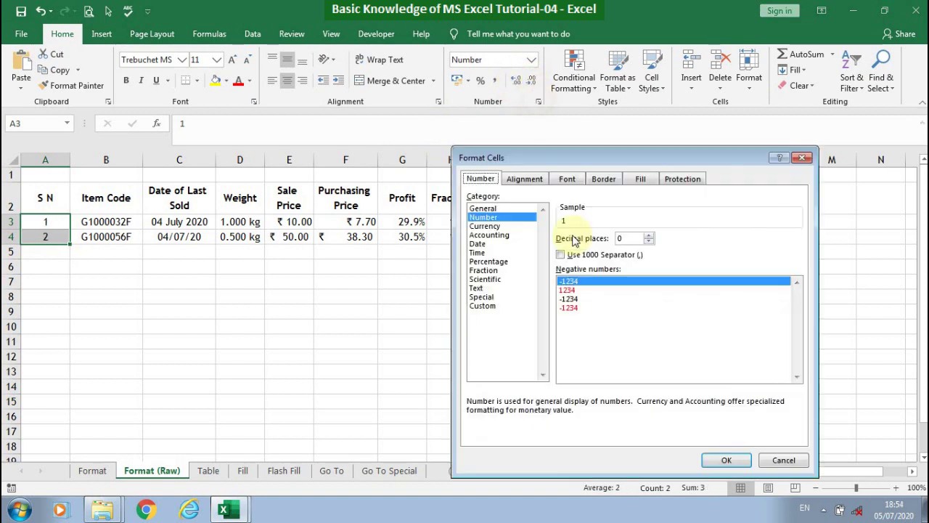
pyautogui.click(649, 235)
pyautogui.click(726, 460)
pyautogui.click(531, 81)
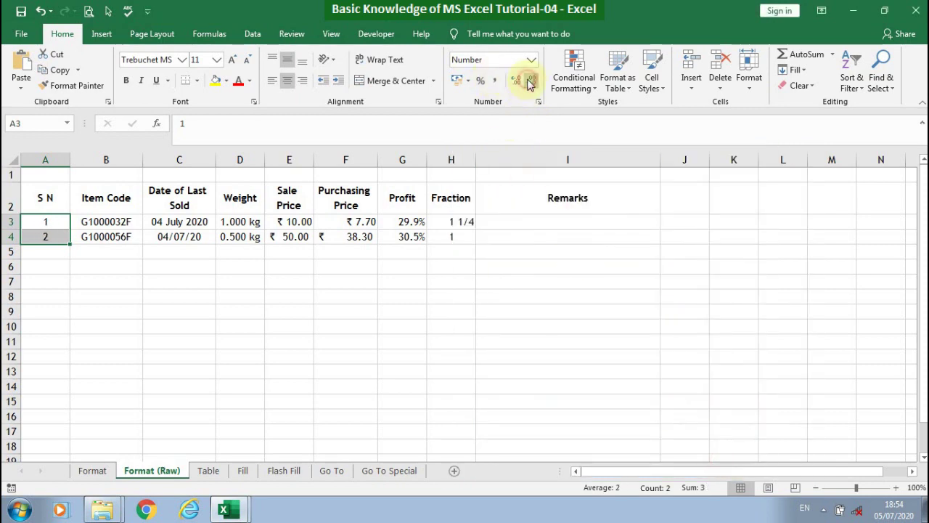
pyautogui.click(520, 82)
pyautogui.click(531, 80)
pyautogui.click(100, 292)
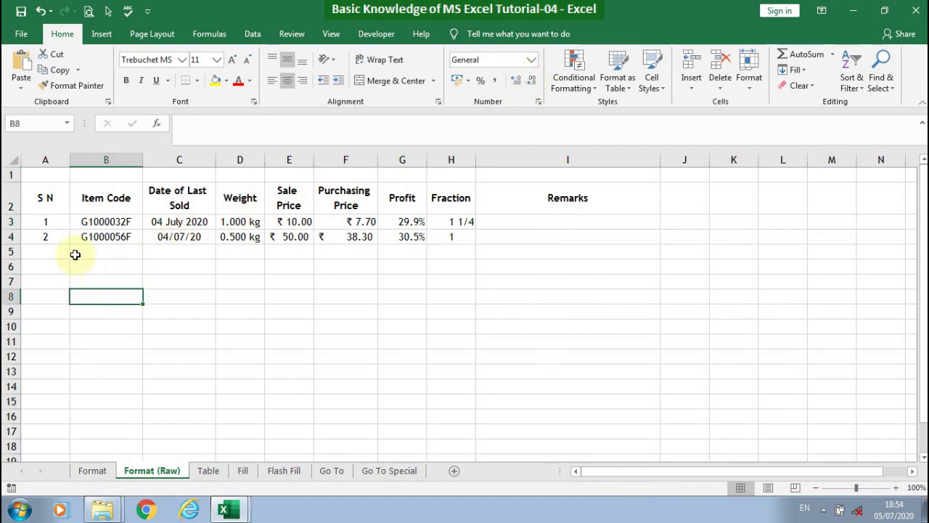
pyautogui.click(98, 221)
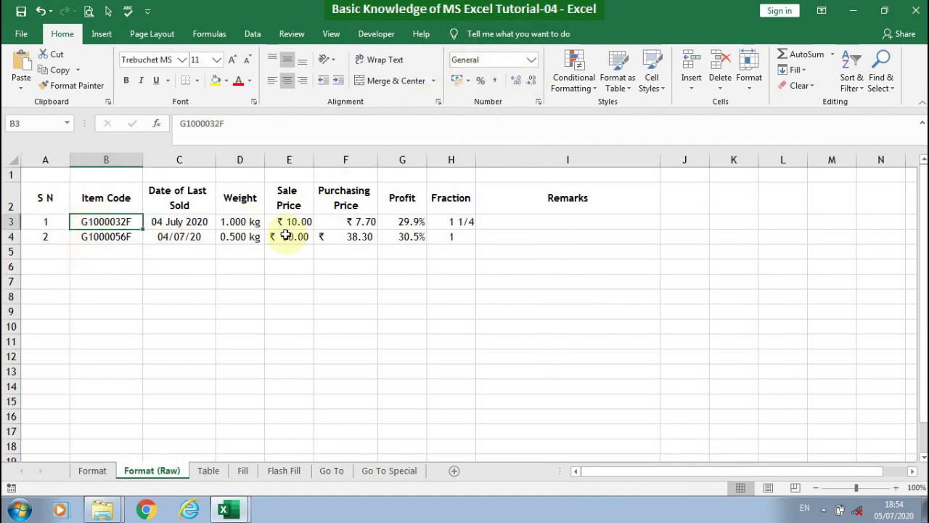